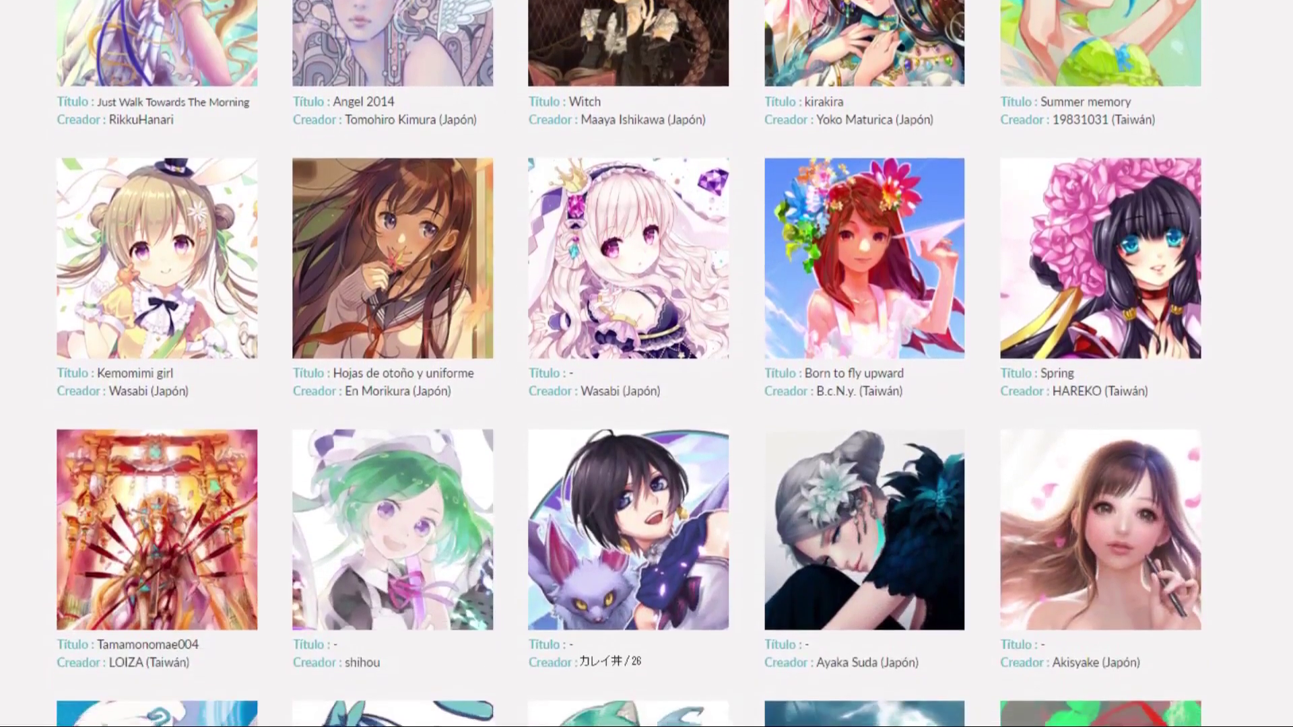
# Browse the gallery of illustrations with their titles and creators.
pyautogui.scroll(-4, 646, 364)
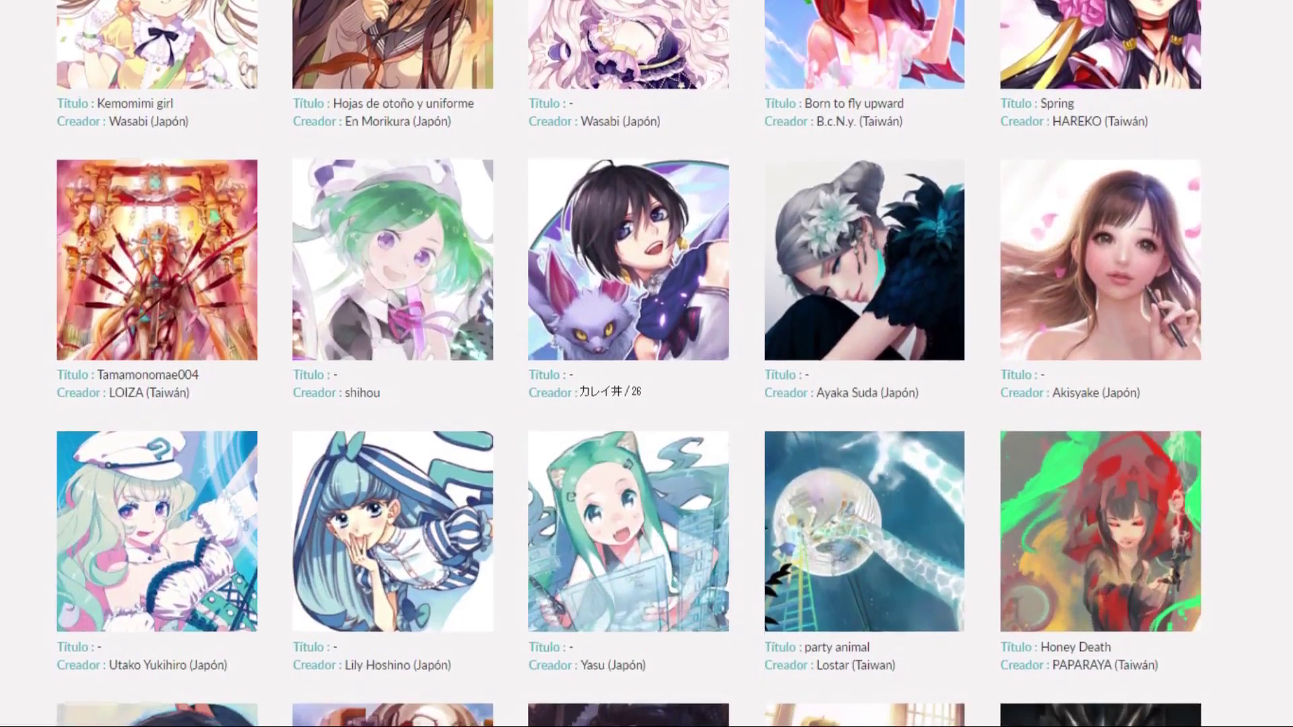
pyautogui.scroll(-4, 646, 364)
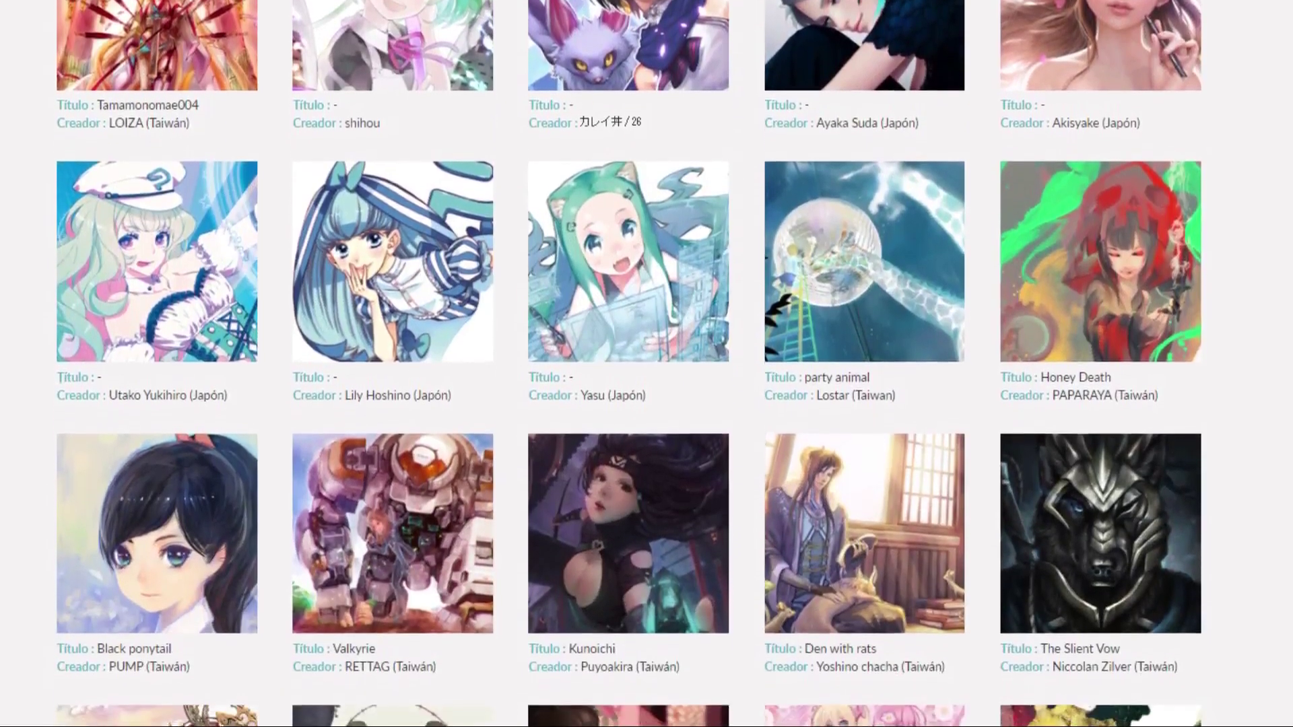
pyautogui.scroll(-4, 647, 364)
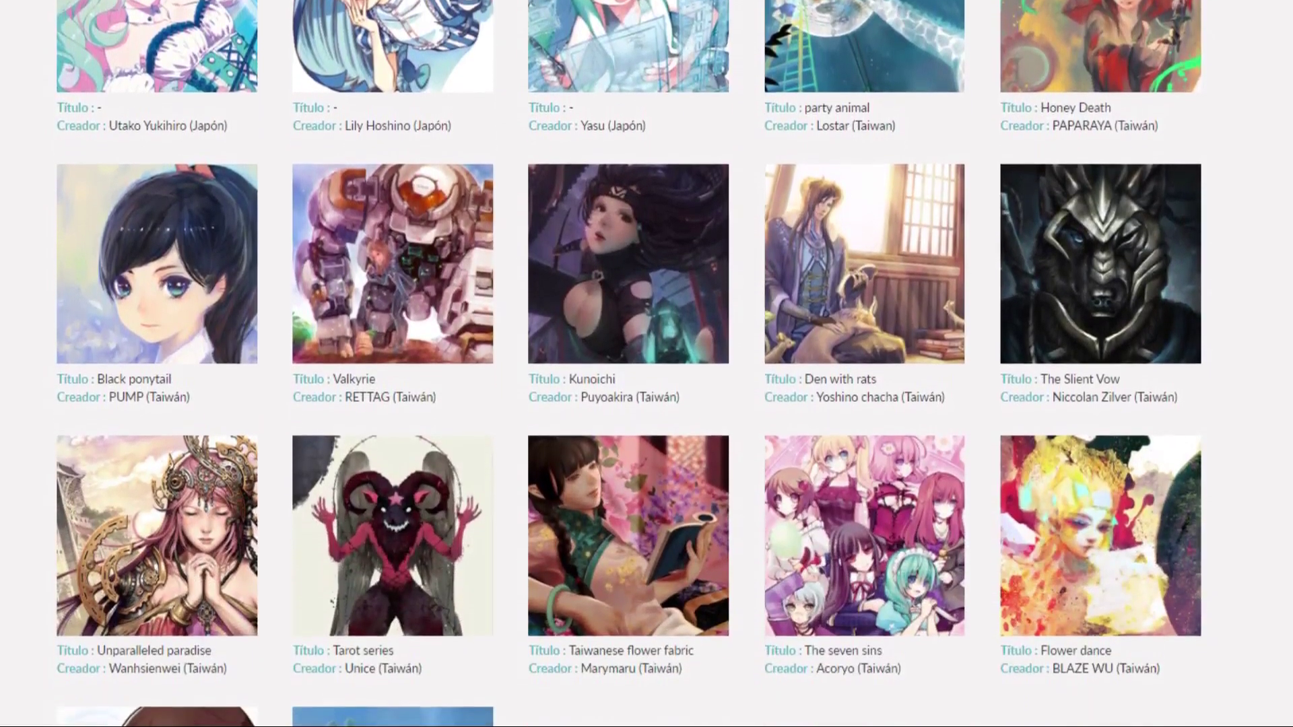
pyautogui.scroll(-4, 647, 363)
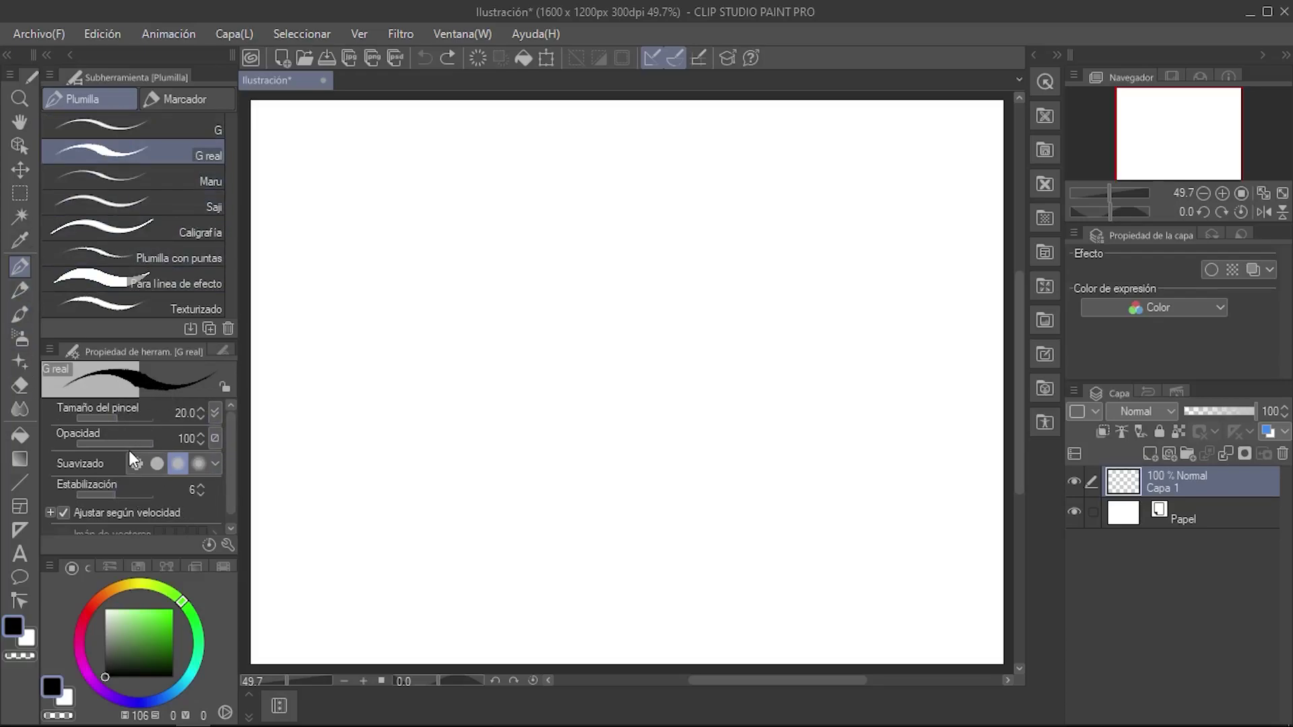
# View the color slider and the standard color set, and return to the color wheel.
pyautogui.click(111, 567)
pyautogui.click(138, 569)
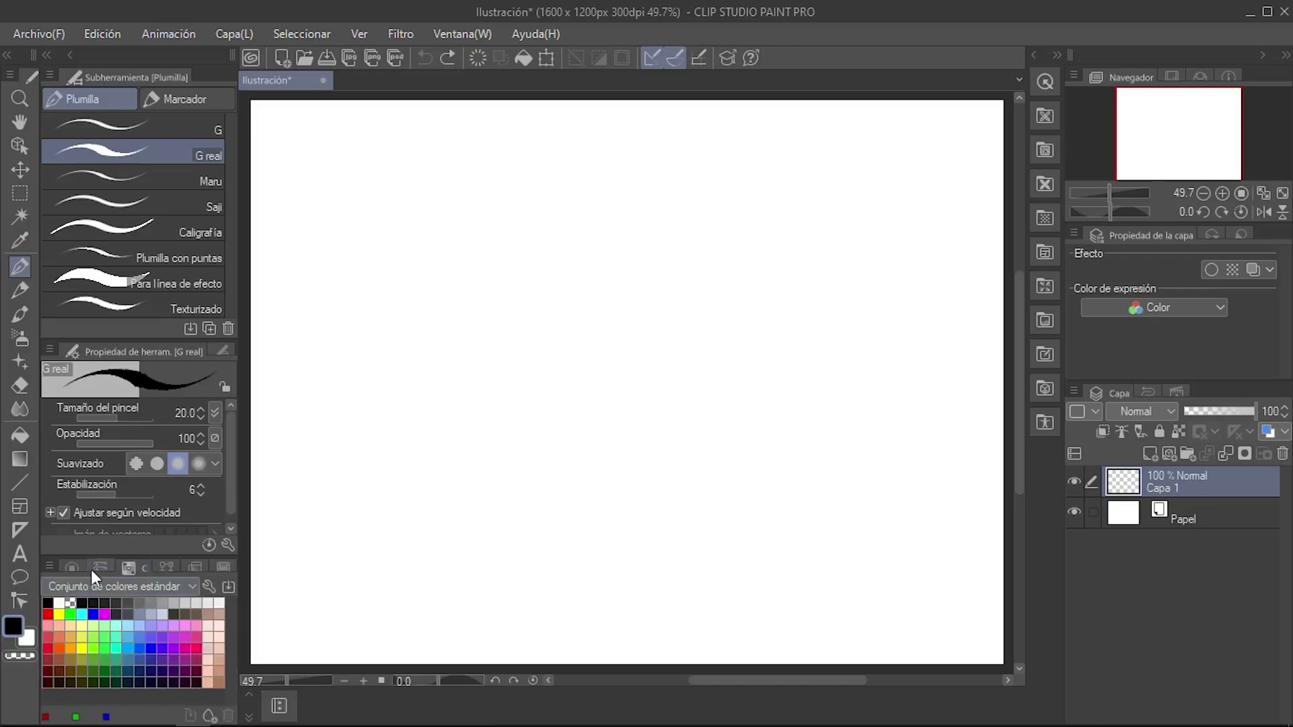
pyautogui.click(71, 568)
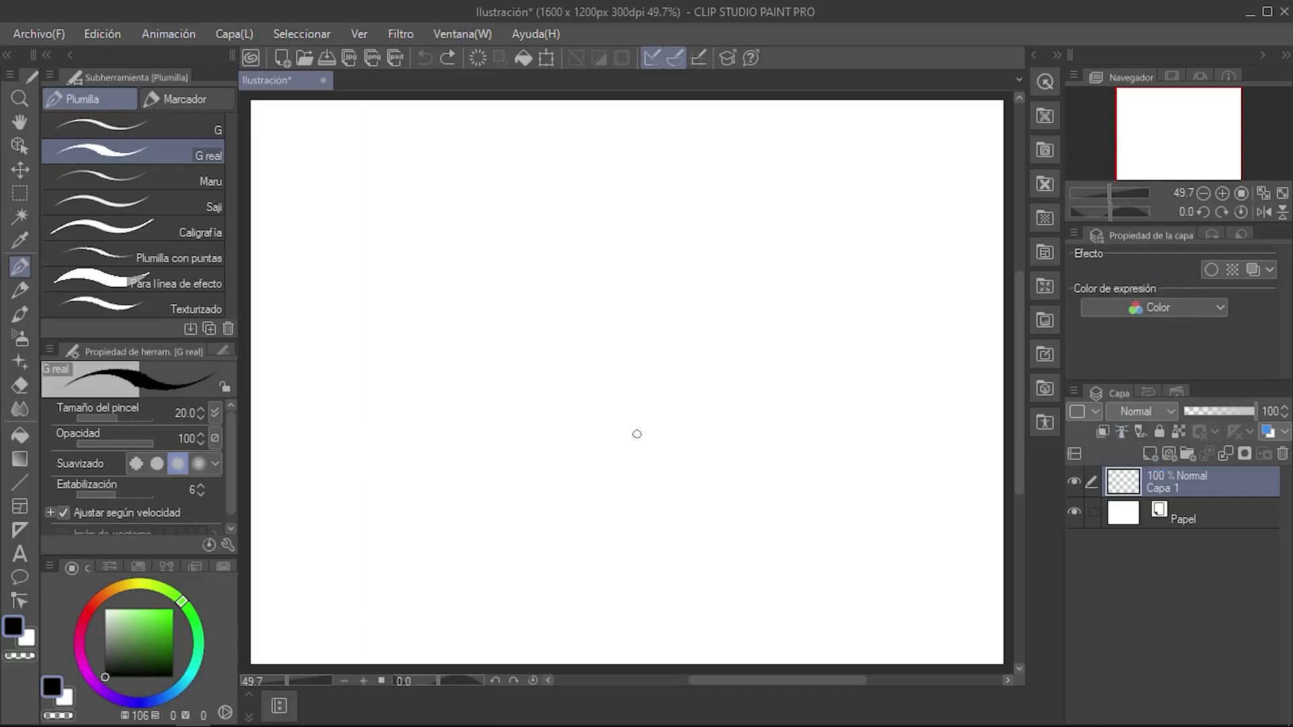
# Pan the blank canvas slightly, zoom it out, and bring the view scale back to 50%.
pyautogui.moveTo(635, 372)
pyautogui.mouseDown()
pyautogui.moveTo(473, 344)
pyautogui.moveTo(486, 287)
pyautogui.moveTo(739, 483)
pyautogui.moveTo(693, 257)
pyautogui.moveTo(468, 454)
pyautogui.moveTo(540, 384)
pyautogui.moveTo(756, 361)
pyautogui.moveTo(583, 415)
pyautogui.moveTo(586, 390)
pyautogui.moveTo(678, 404)
pyautogui.moveTo(658, 346)
pyautogui.moveTo(638, 499)
pyautogui.moveTo(647, 350)
pyautogui.moveTo(774, 435)
pyautogui.moveTo(645, 374)
pyautogui.mouseUp()
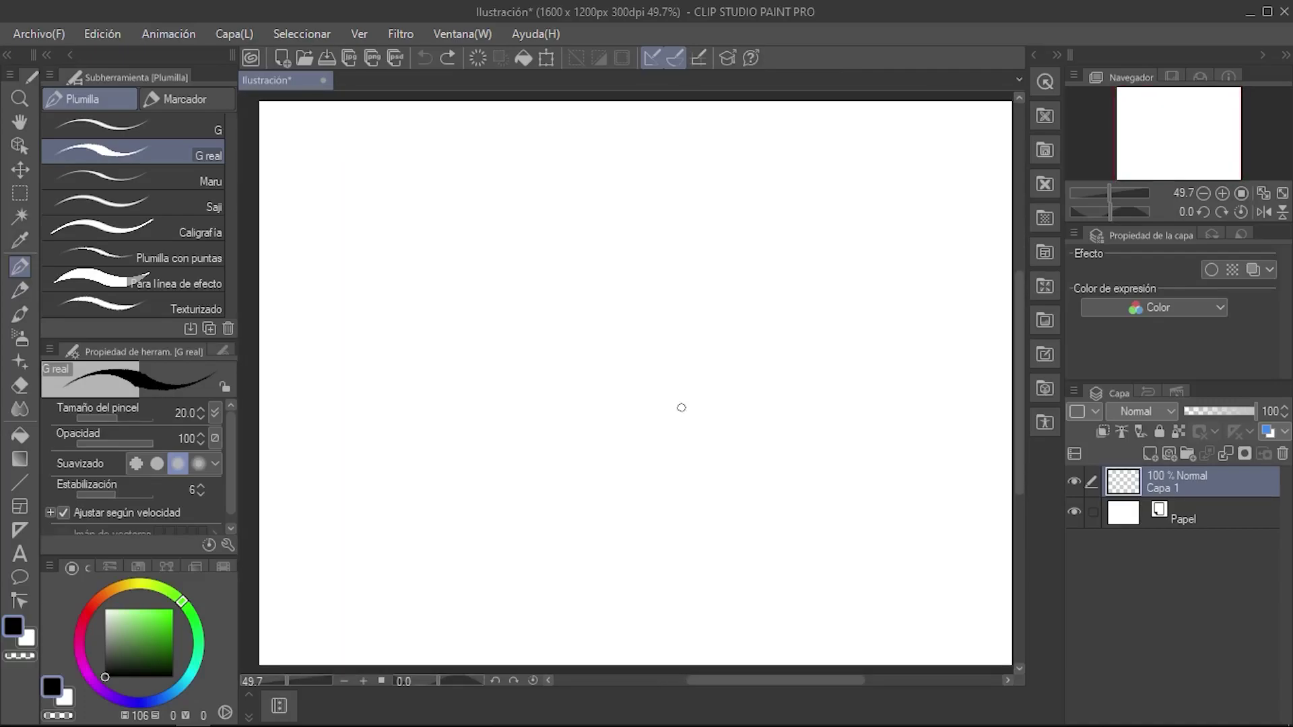
pyautogui.scroll(2, 682, 407)
pyautogui.scroll(-5, 682, 407)
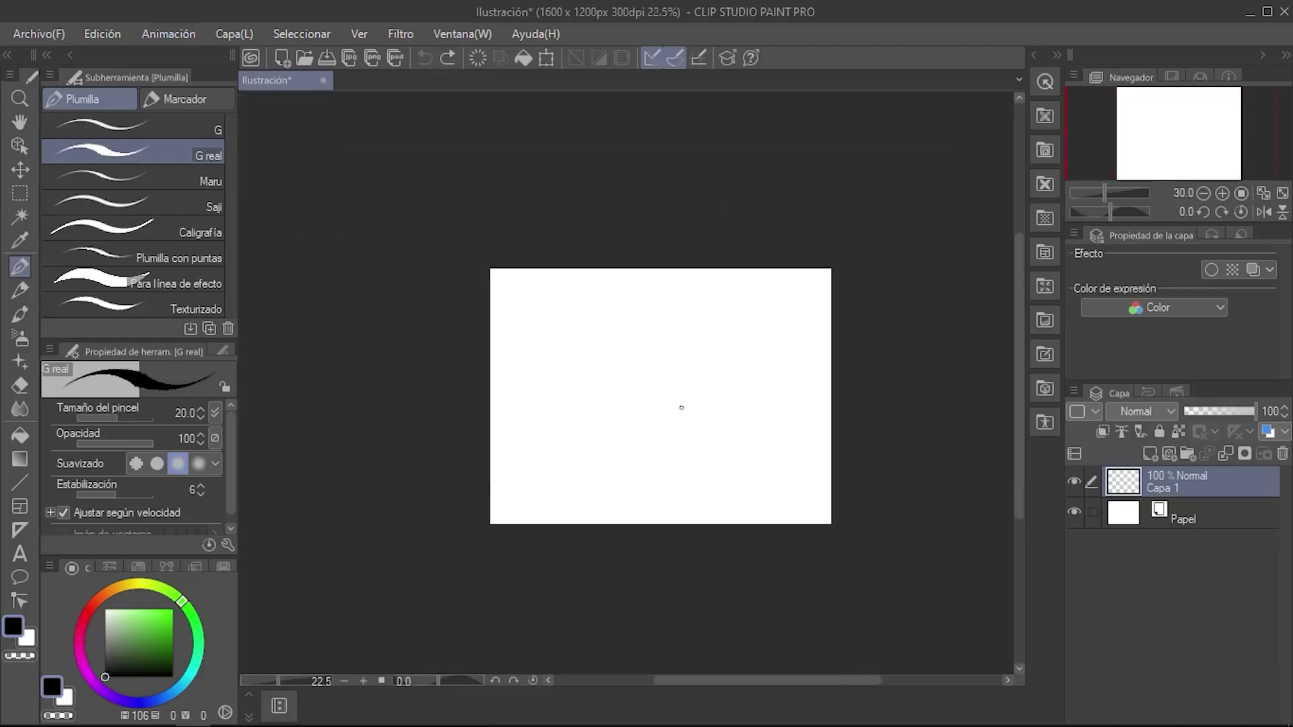
pyautogui.scroll(4, 681, 408)
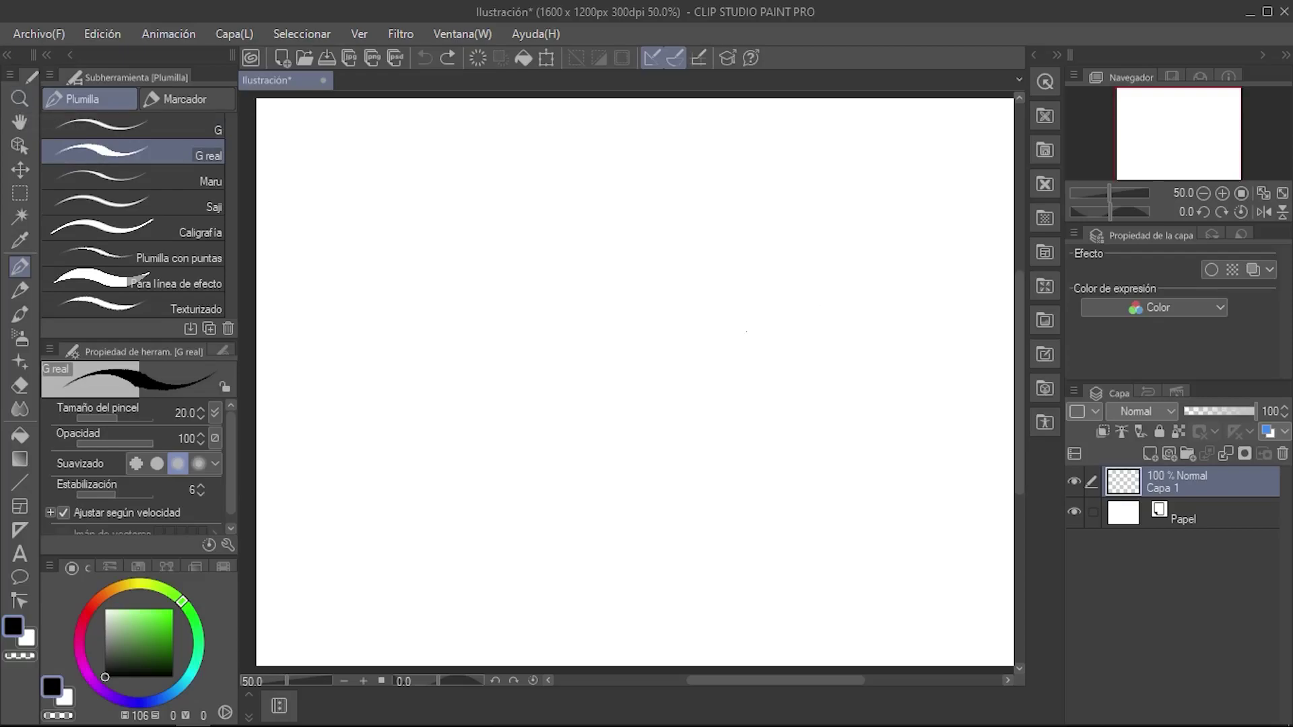
# Zoom the canvas out with the Zoom tool, return to the G real pen, and adjust the view scale to 30%.
pyautogui.press('/')
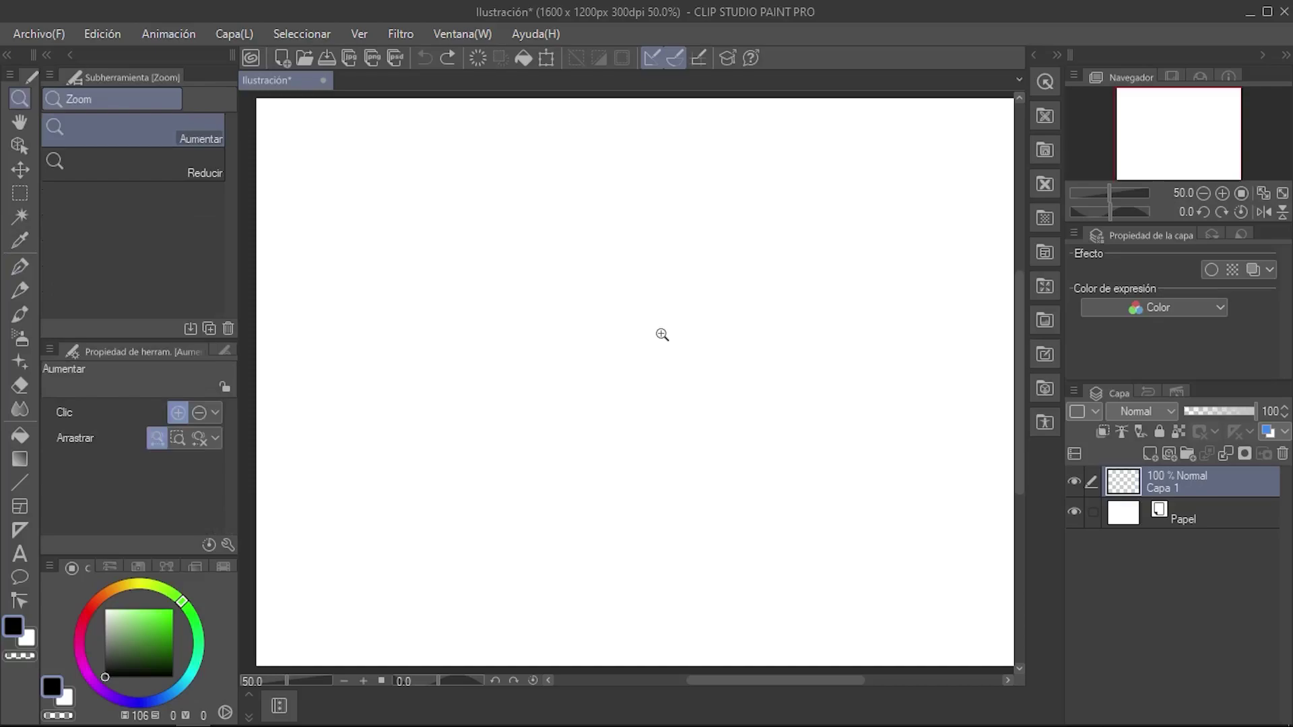
pyautogui.moveTo(662, 334)
pyautogui.mouseDown()
pyautogui.moveTo(563, 346)
pyautogui.moveTo(696, 353)
pyautogui.moveTo(647, 354)
pyautogui.mouseUp()
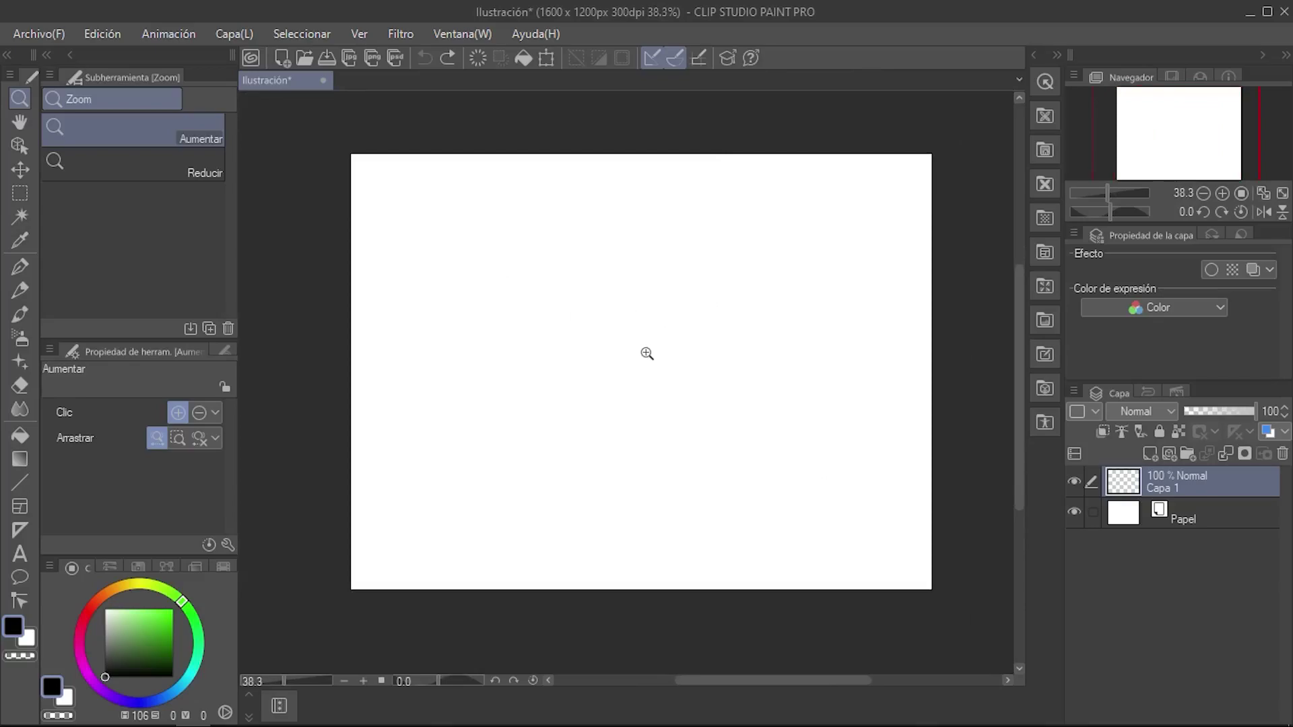
pyautogui.press('p')
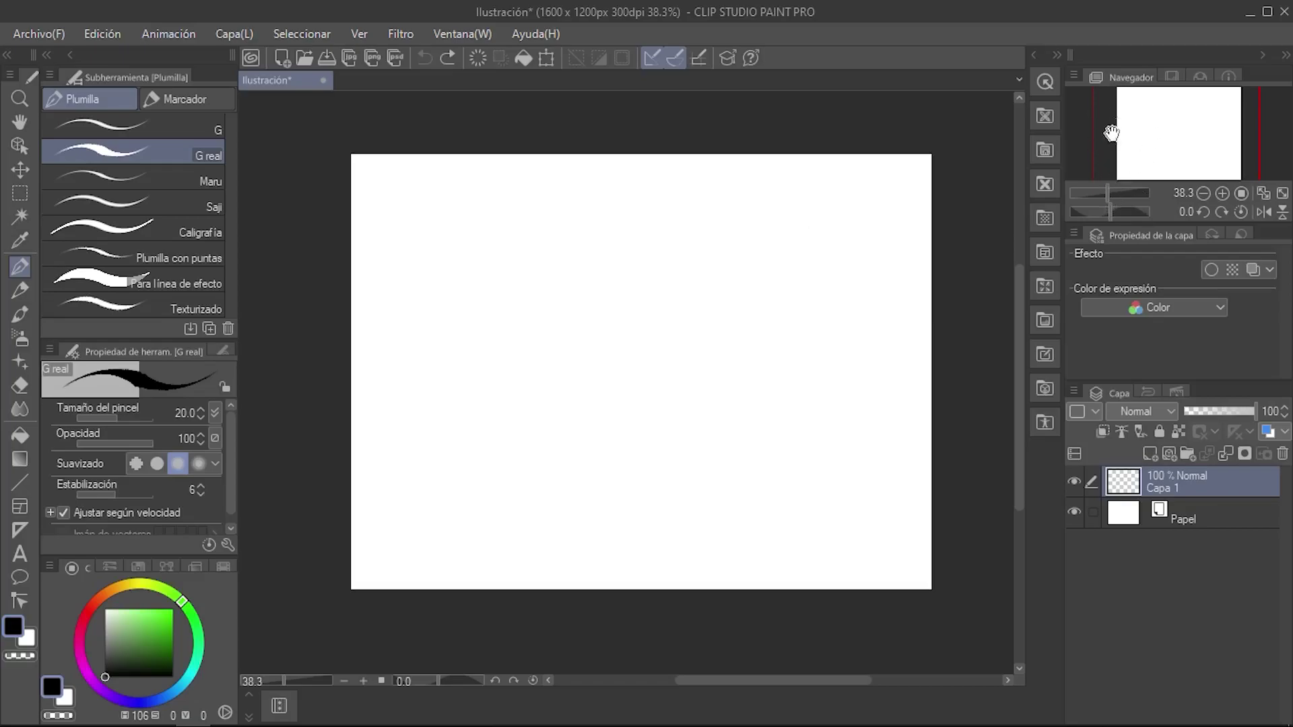
pyautogui.moveTo(1109, 191)
pyautogui.mouseDown()
pyautogui.moveTo(1125, 192)
pyautogui.moveTo(1105, 192)
pyautogui.mouseUp()
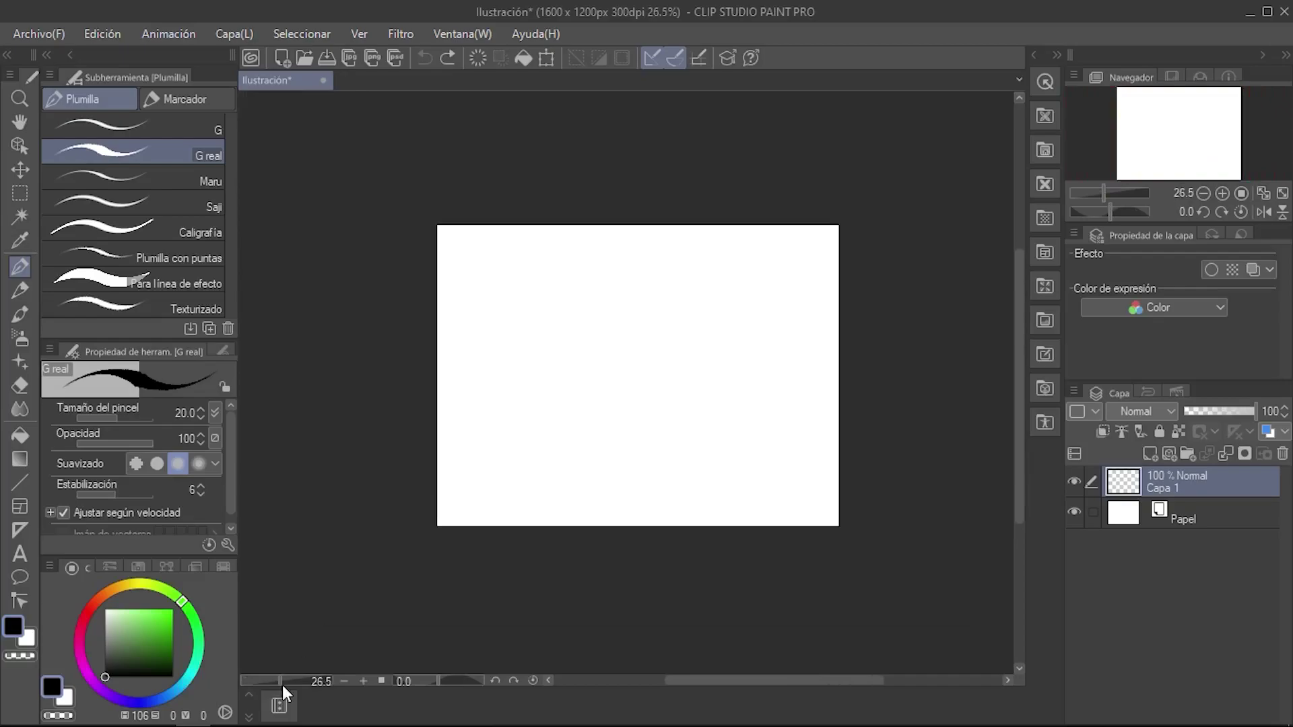
pyautogui.moveTo(280, 681)
pyautogui.mouseDown()
pyautogui.moveTo(293, 677)
pyautogui.moveTo(280, 678)
pyautogui.mouseUp()
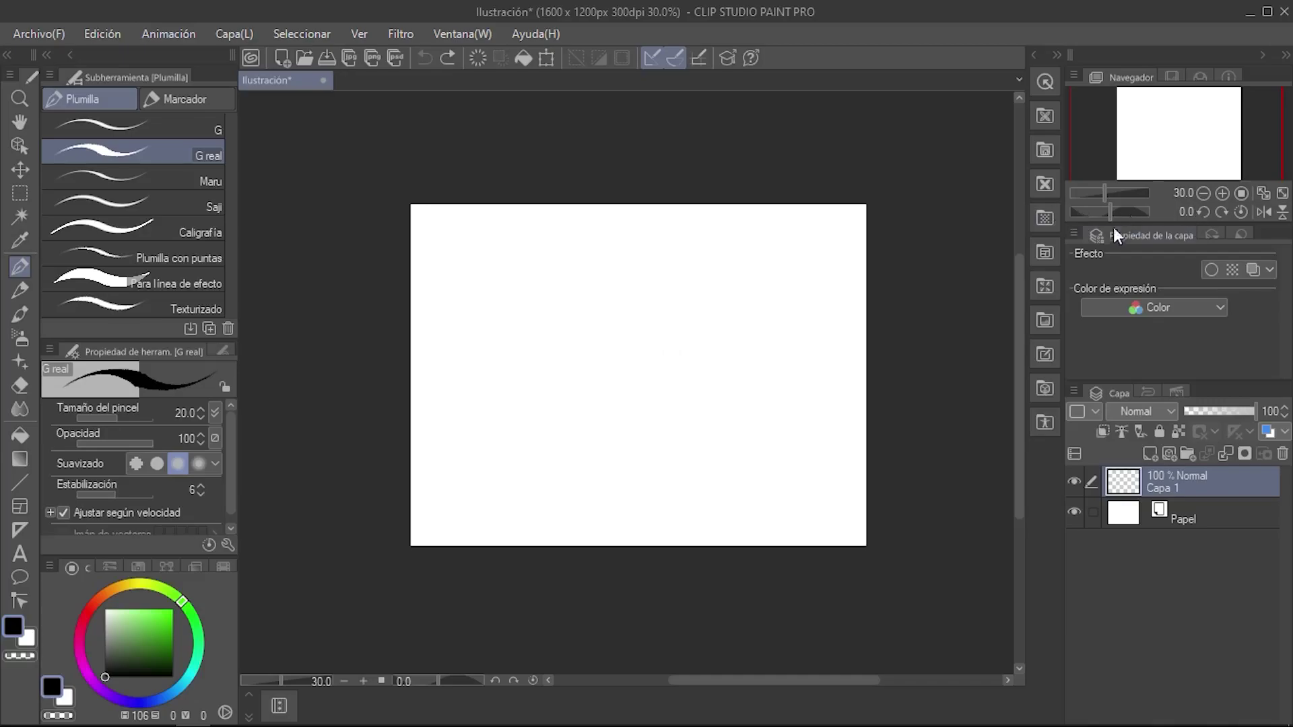
# Rotate the canvas view freely and in small increments in both directions, returning it to 0 degrees.
pyautogui.moveTo(1110, 215)
pyautogui.mouseDown()
pyautogui.moveTo(1120, 217)
pyautogui.moveTo(1094, 217)
pyautogui.moveTo(1104, 217)
pyautogui.mouseUp()
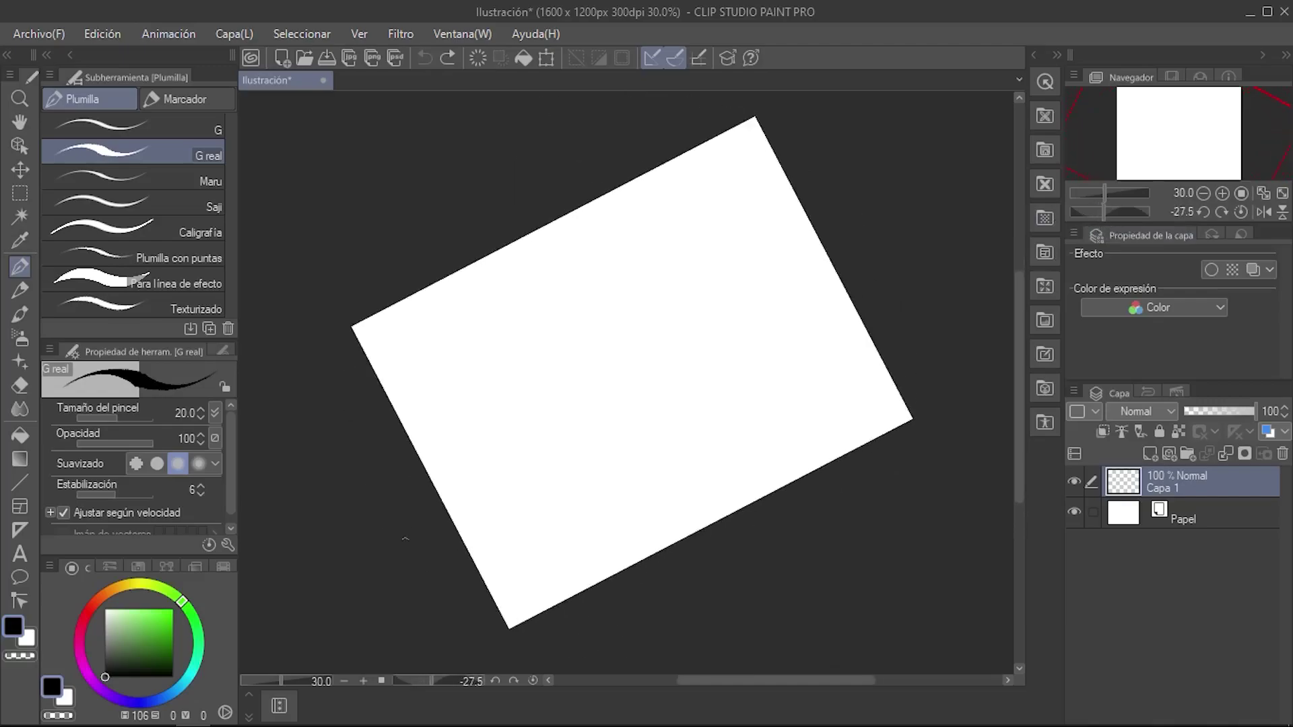
pyautogui.moveTo(431, 678)
pyautogui.mouseDown()
pyautogui.moveTo(451, 677)
pyautogui.moveTo(438, 679)
pyautogui.mouseUp()
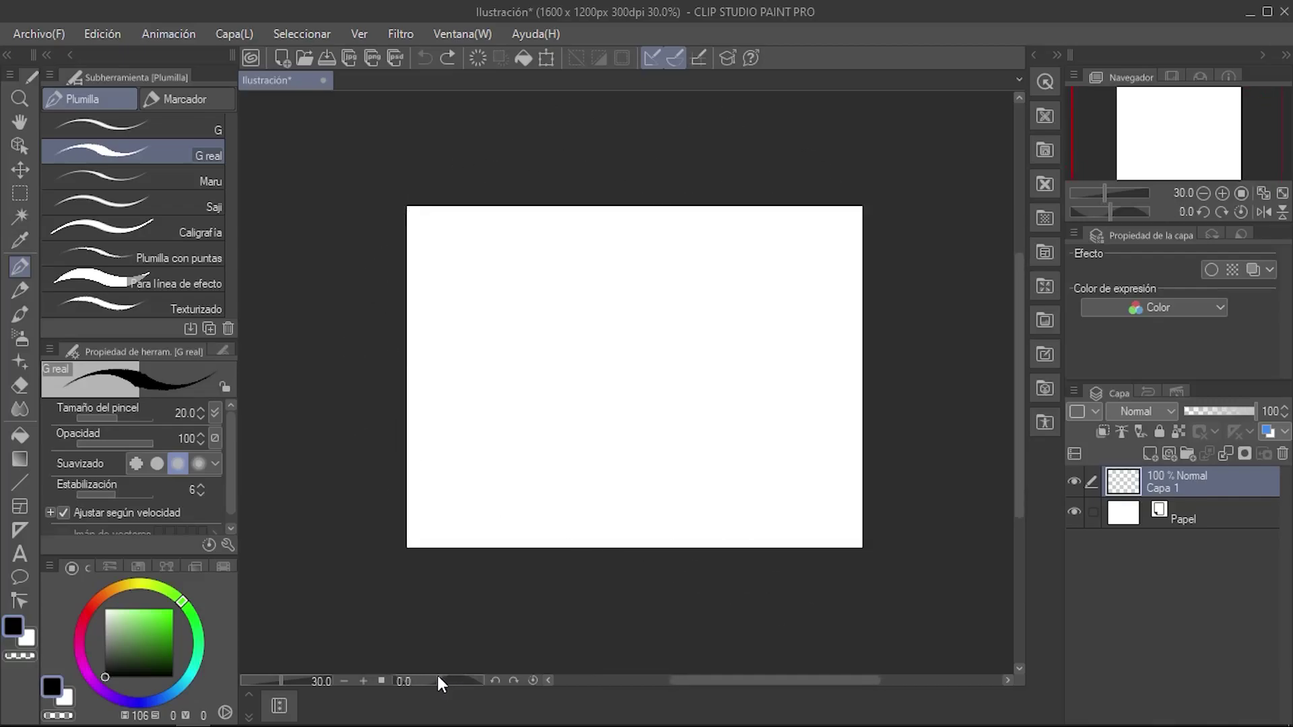
pyautogui.click(1203, 213)
pyautogui.click(1203, 212)
pyautogui.click(1219, 214)
pyautogui.click(1220, 213)
pyautogui.click(1219, 214)
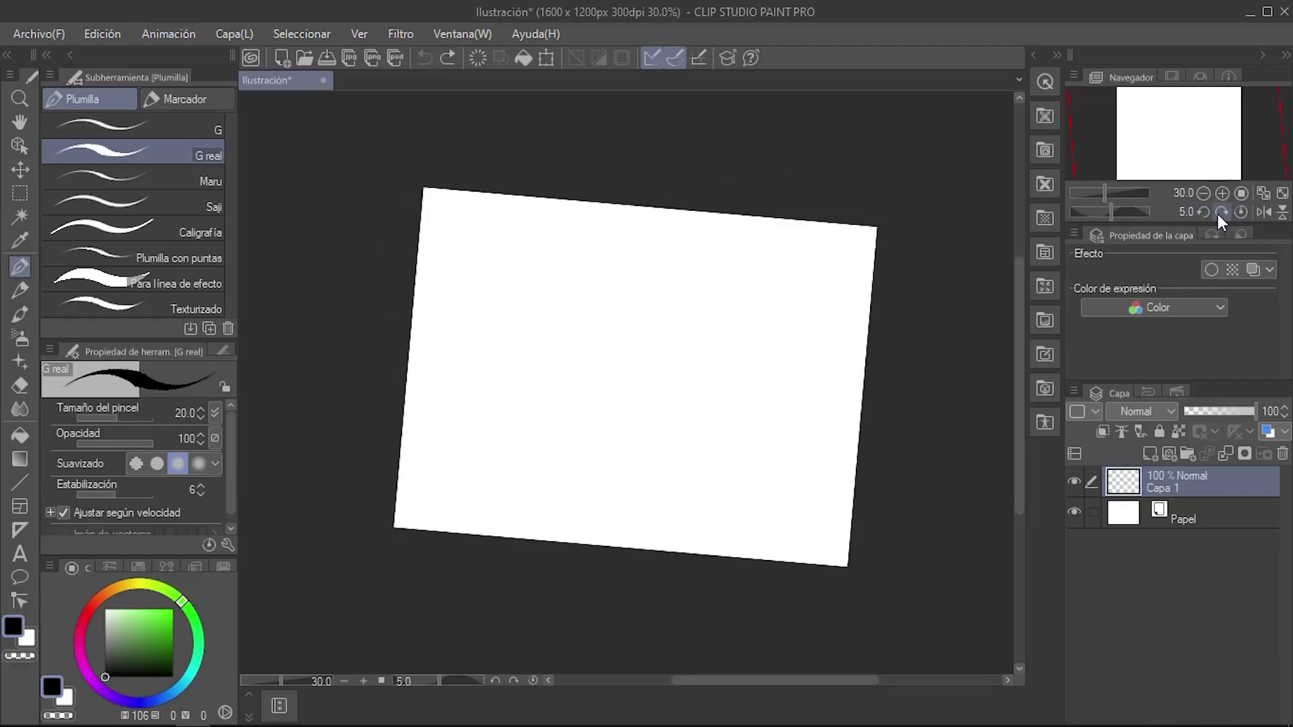
pyautogui.click(1219, 214)
pyautogui.click(1203, 212)
pyautogui.click(1204, 212)
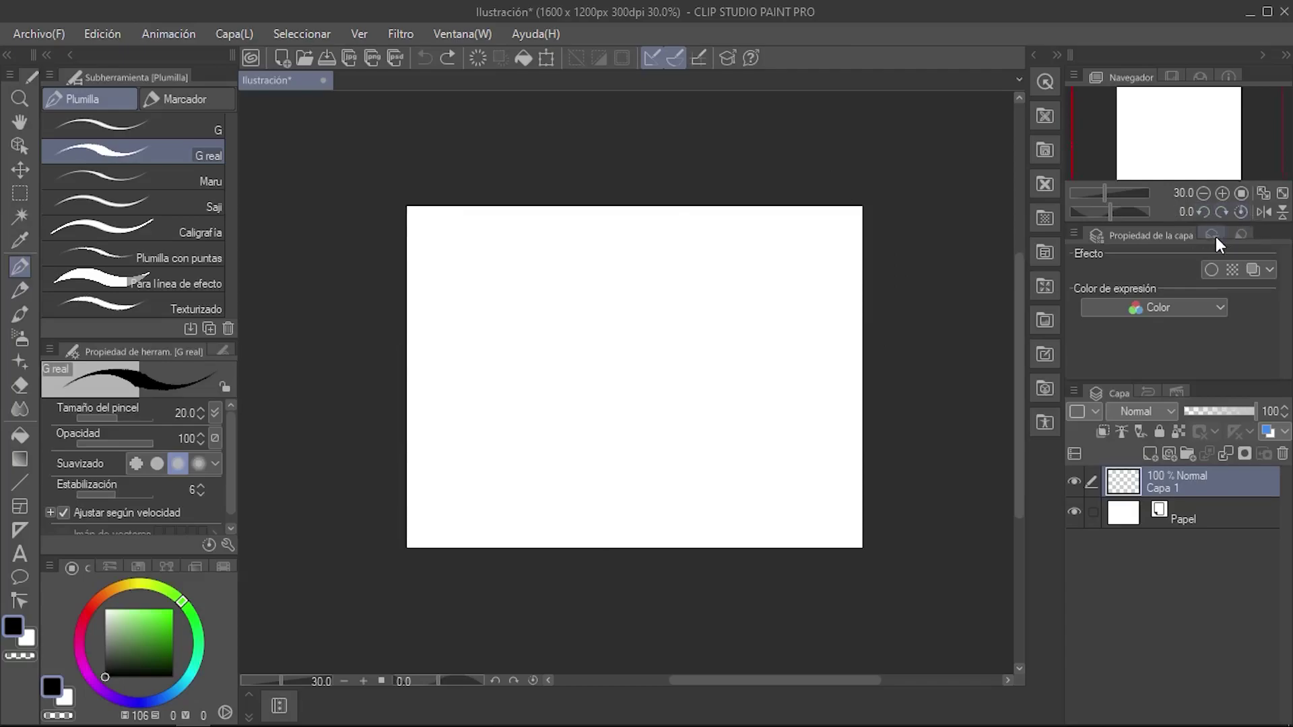
# Display the canvas at 100% and fit the whole canvas to the screen.
pyautogui.click(1241, 192)
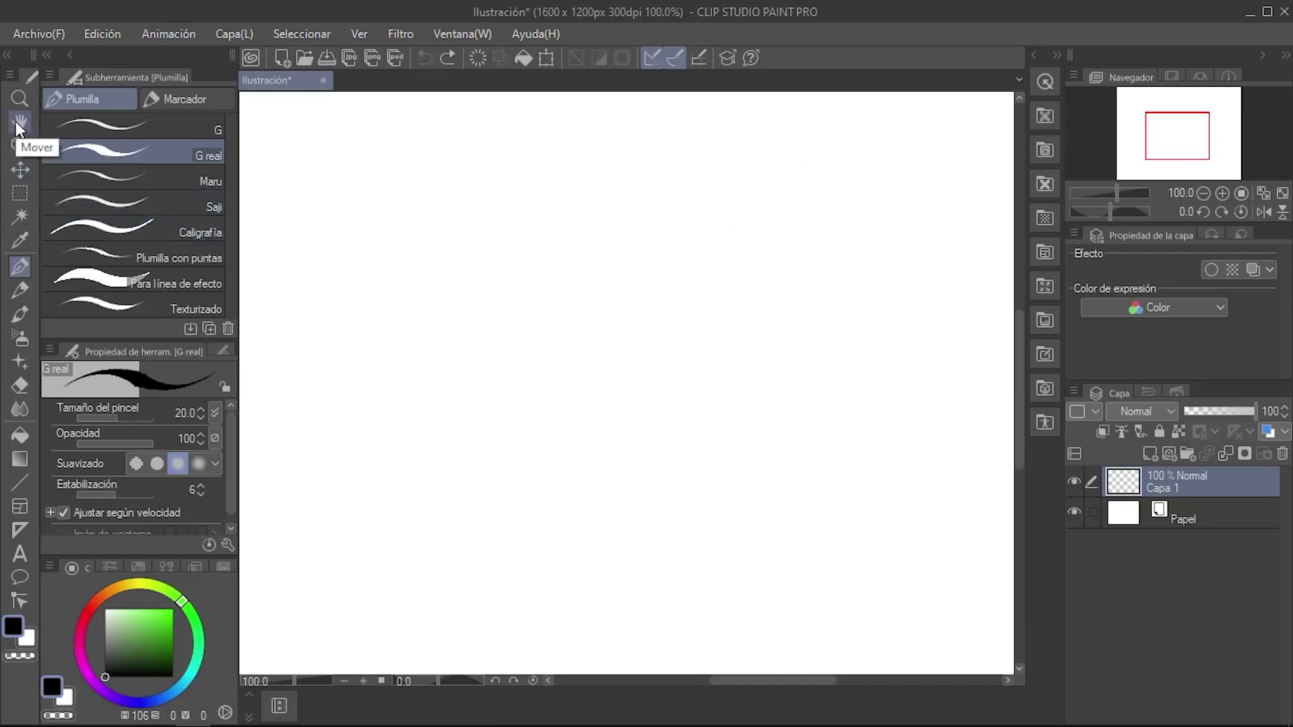
pyautogui.doubleClick(16, 125)
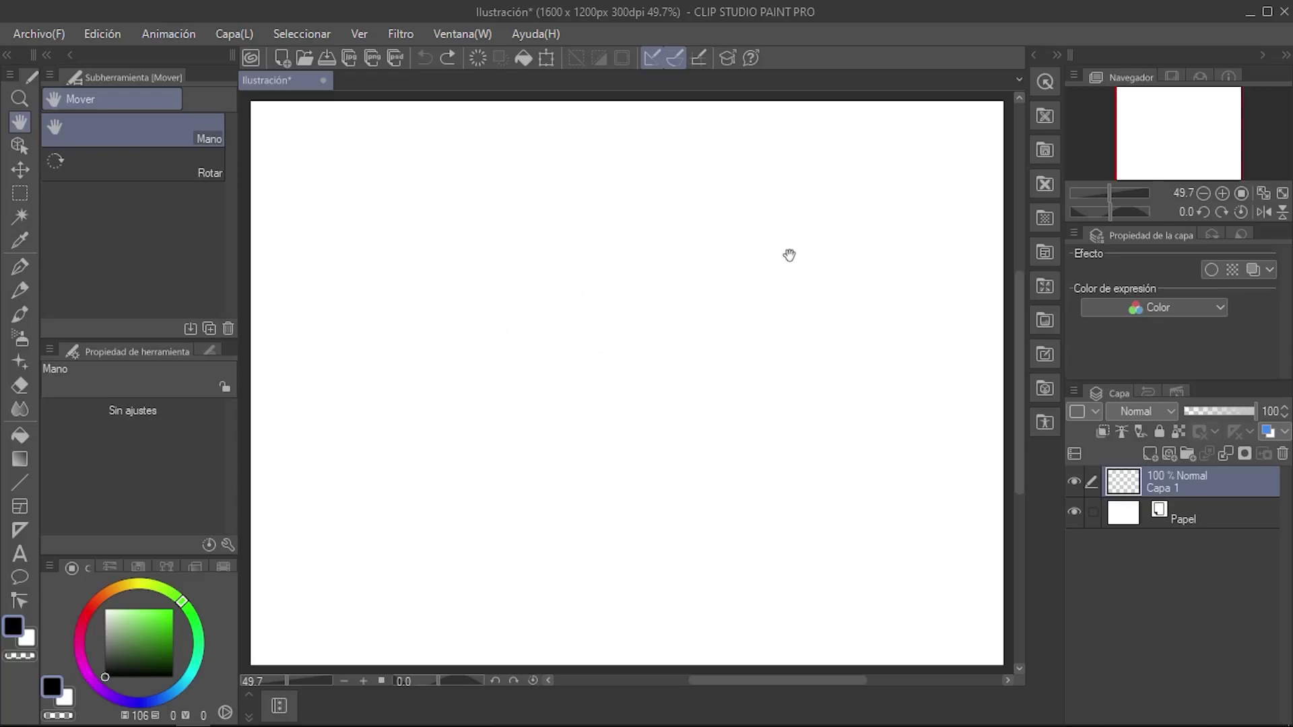
# Review the rotate and flip options for the canvas view, and switch back to the G real pen.
pyautogui.click(364, 34)
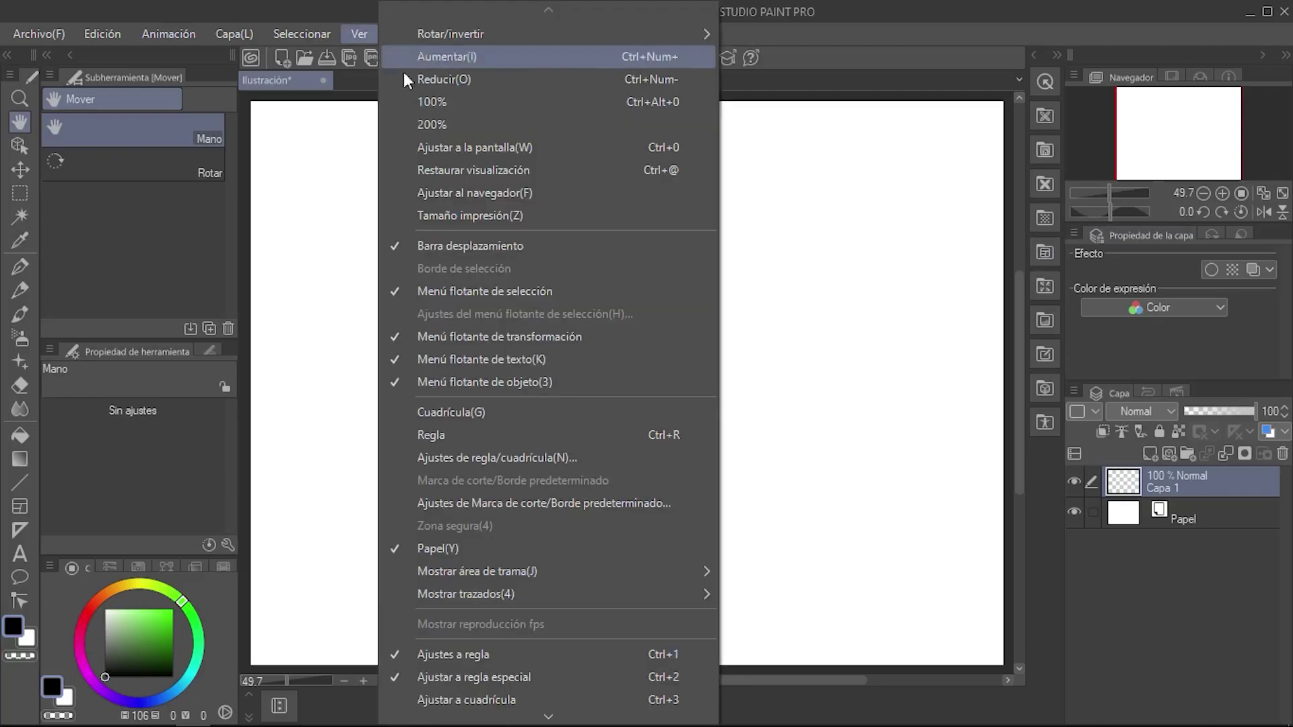
pyautogui.moveTo(499, 28)
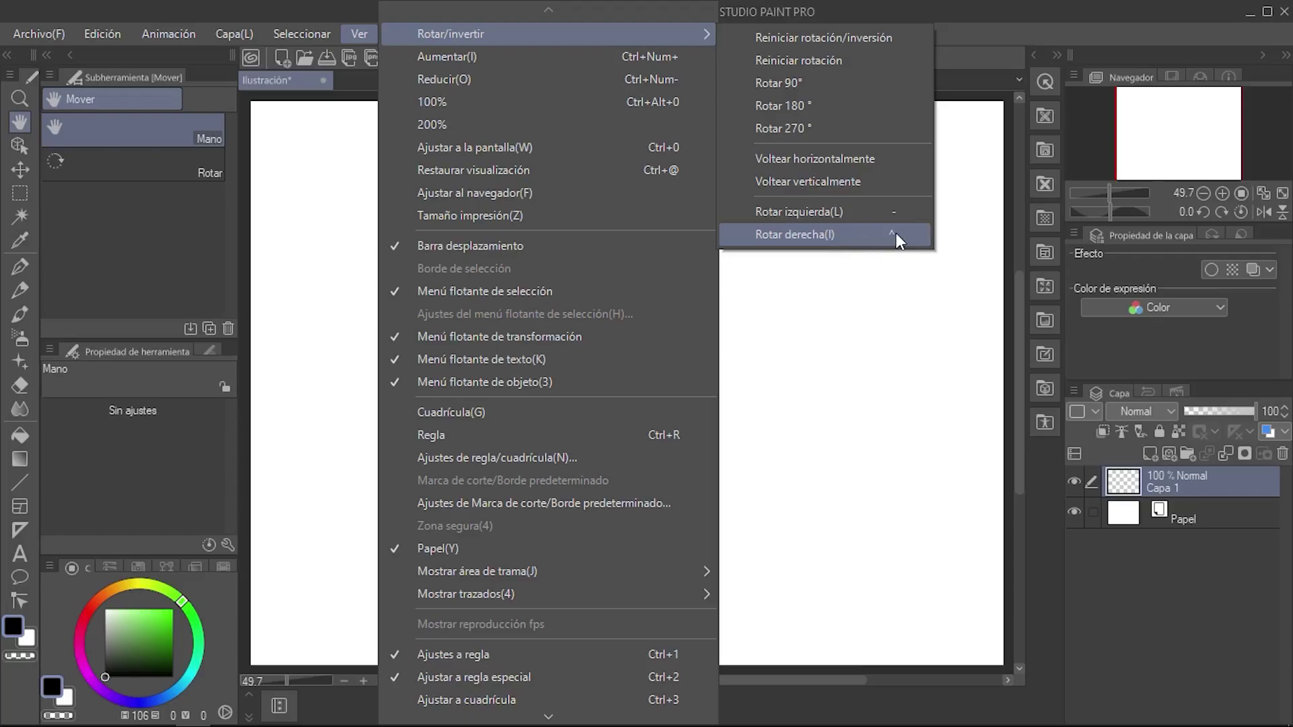
pyautogui.click(892, 391)
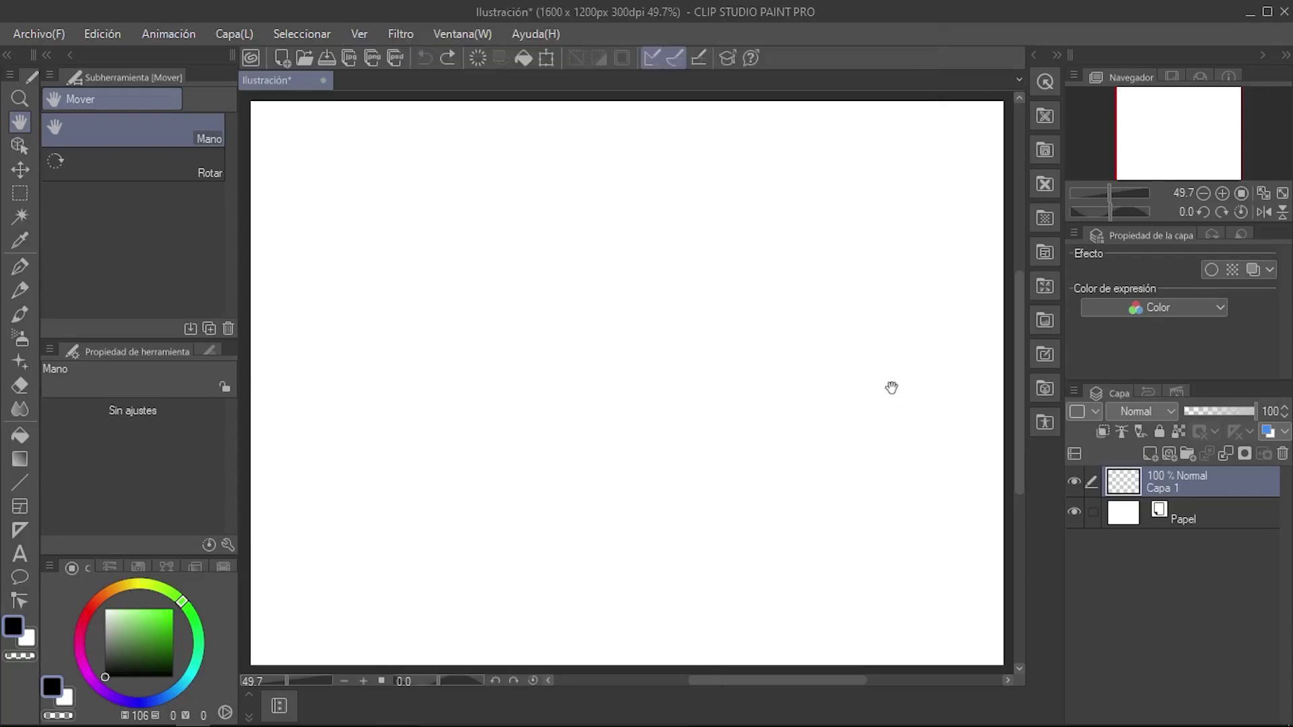
pyautogui.click(20, 98)
pyautogui.click(21, 268)
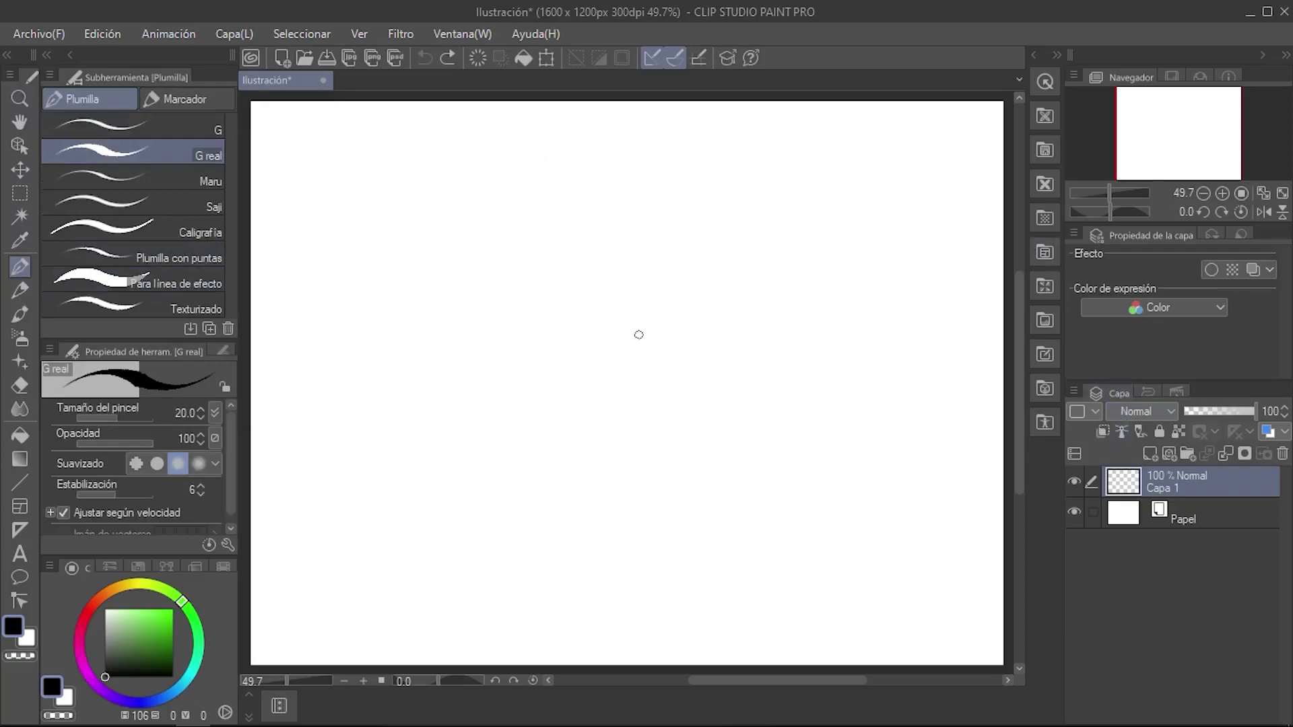
# Review the workspace options and the settings for creating a new illustration, and cancel the new canvas.
pyautogui.click(460, 32)
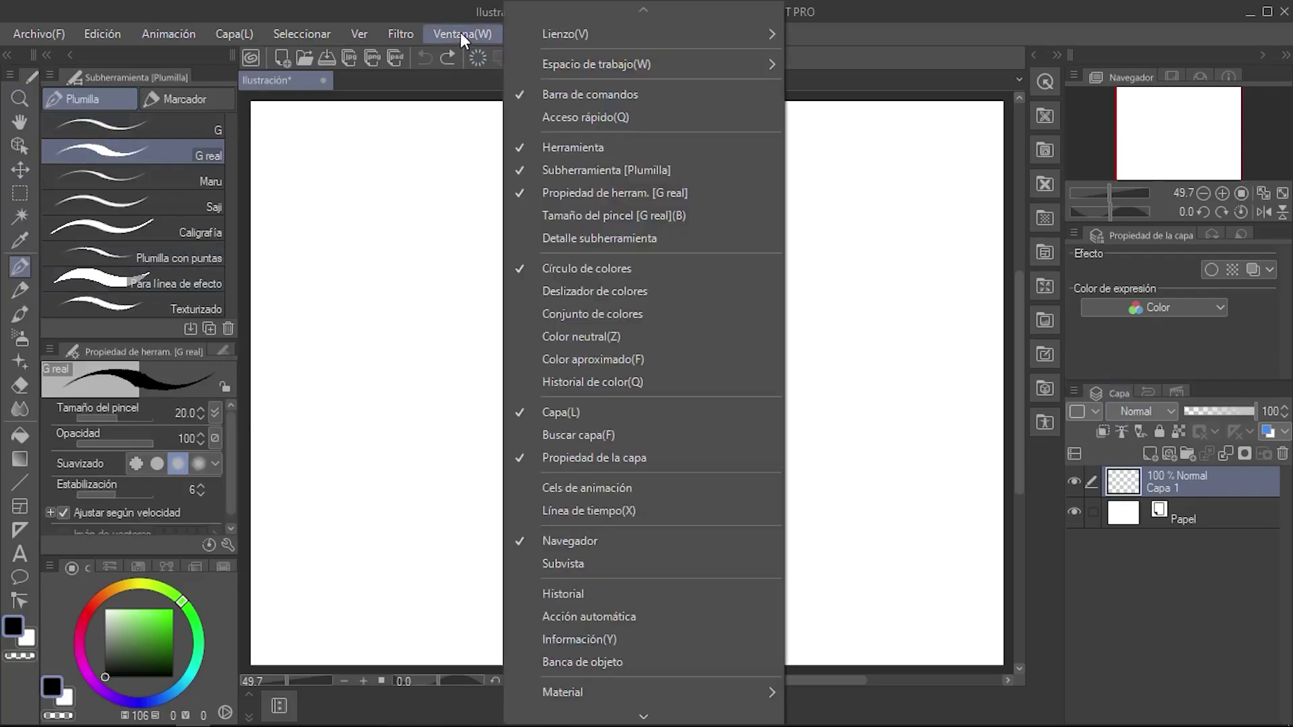
pyautogui.moveTo(561, 62)
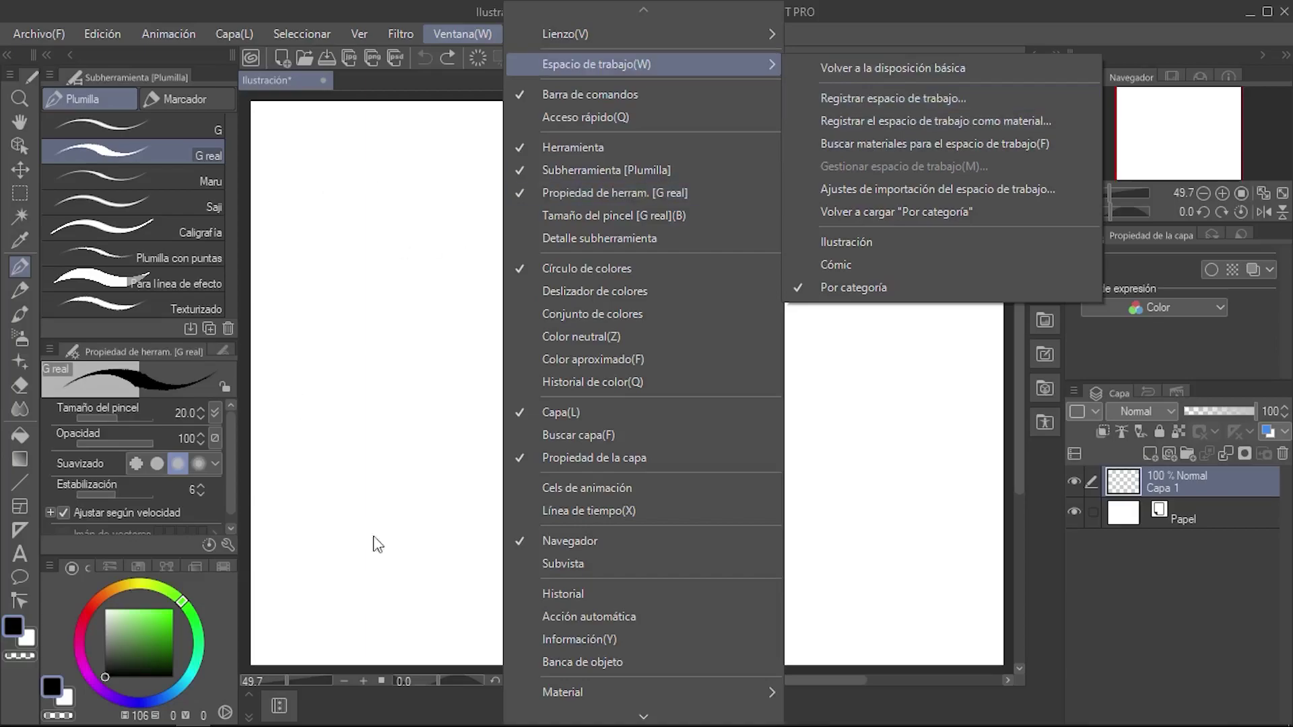
pyautogui.click(356, 196)
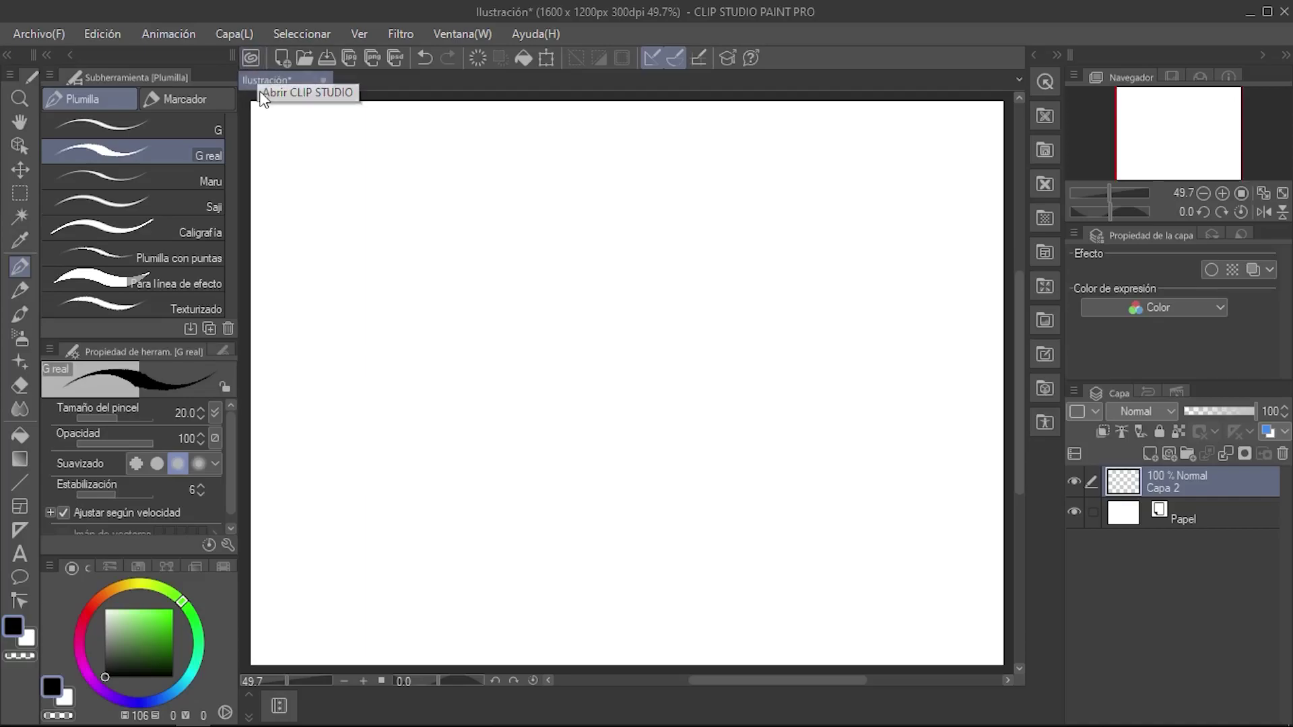
pyautogui.click(287, 57)
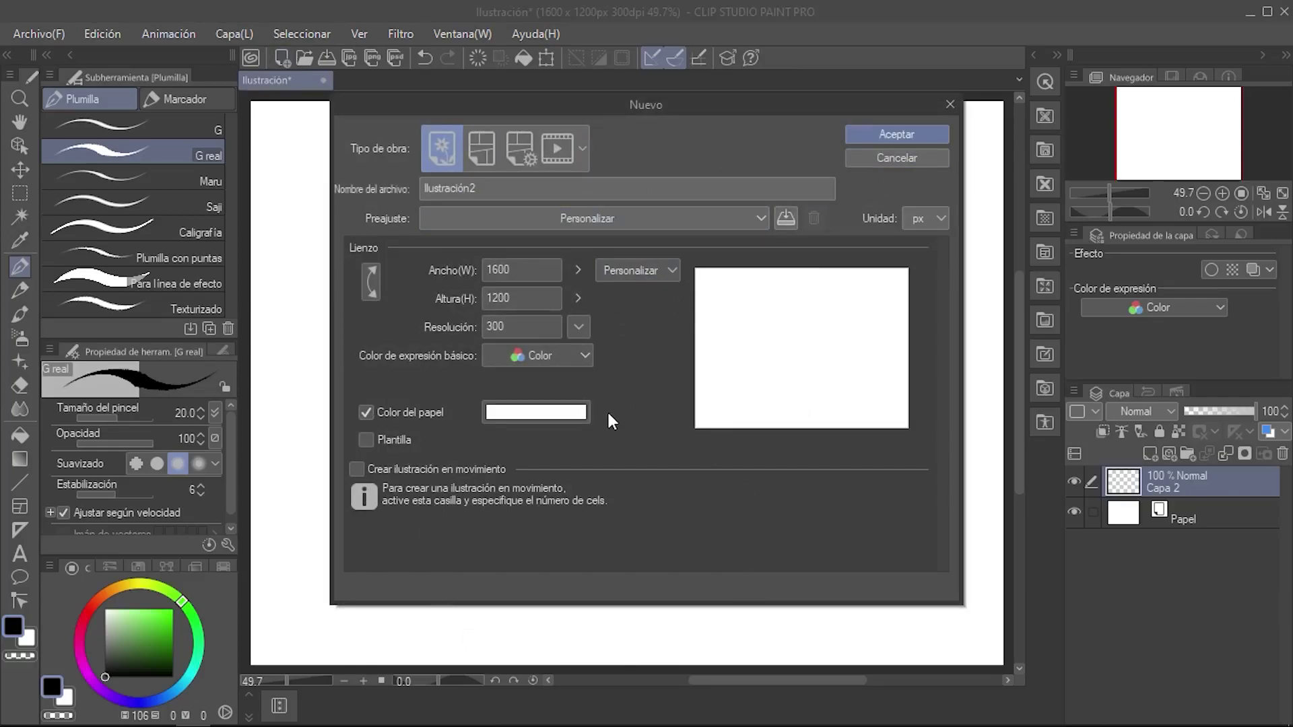
pyautogui.click(898, 159)
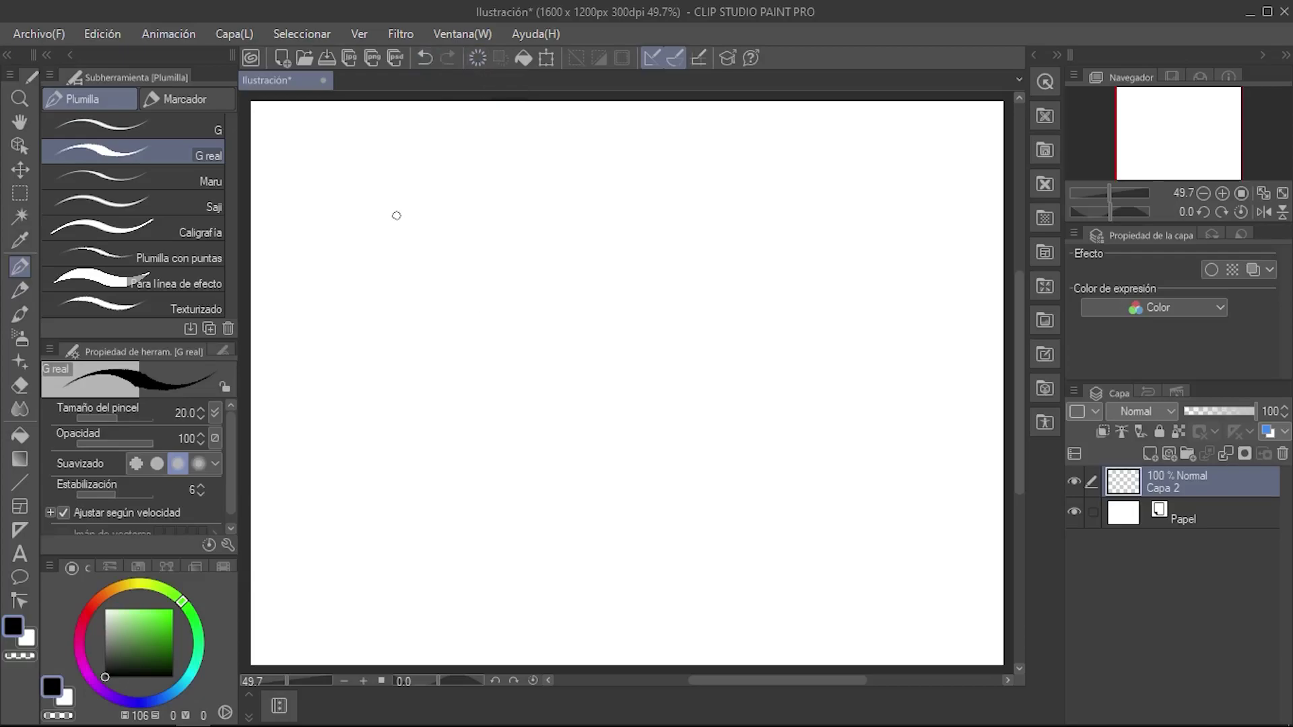
# Draw five freehand G real pen strokes across the canvas and clear them from the layer.
pyautogui.moveTo(397, 215)
pyautogui.mouseDown()
pyautogui.moveTo(395, 360)
pyautogui.moveTo(514, 442)
pyautogui.mouseUp()
pyautogui.moveTo(486, 229); pyautogui.dragTo(561, 396)
pyautogui.moveTo(588, 252)
pyautogui.mouseDown()
pyautogui.moveTo(594, 292)
pyautogui.moveTo(682, 464)
pyautogui.mouseUp()
pyautogui.moveTo(673, 260); pyautogui.dragTo(792, 491)
pyautogui.moveTo(794, 229); pyautogui.dragTo(936, 470)
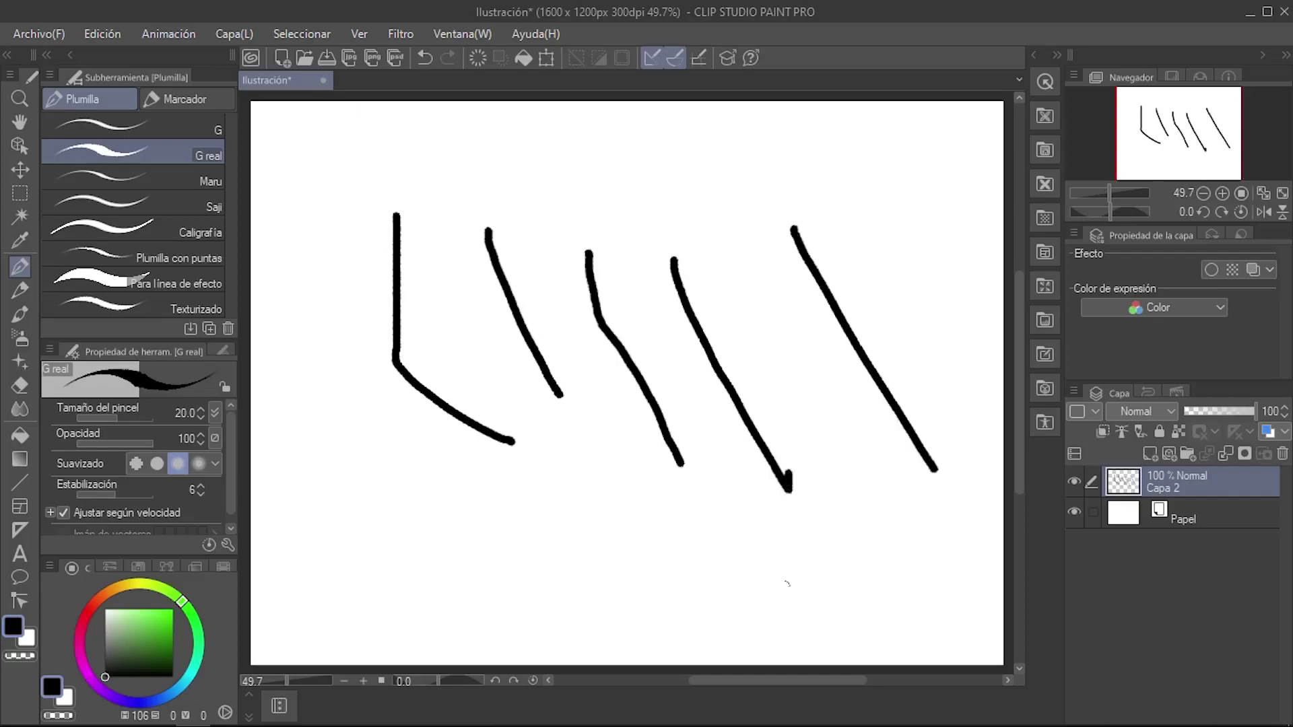
pyautogui.click(478, 59)
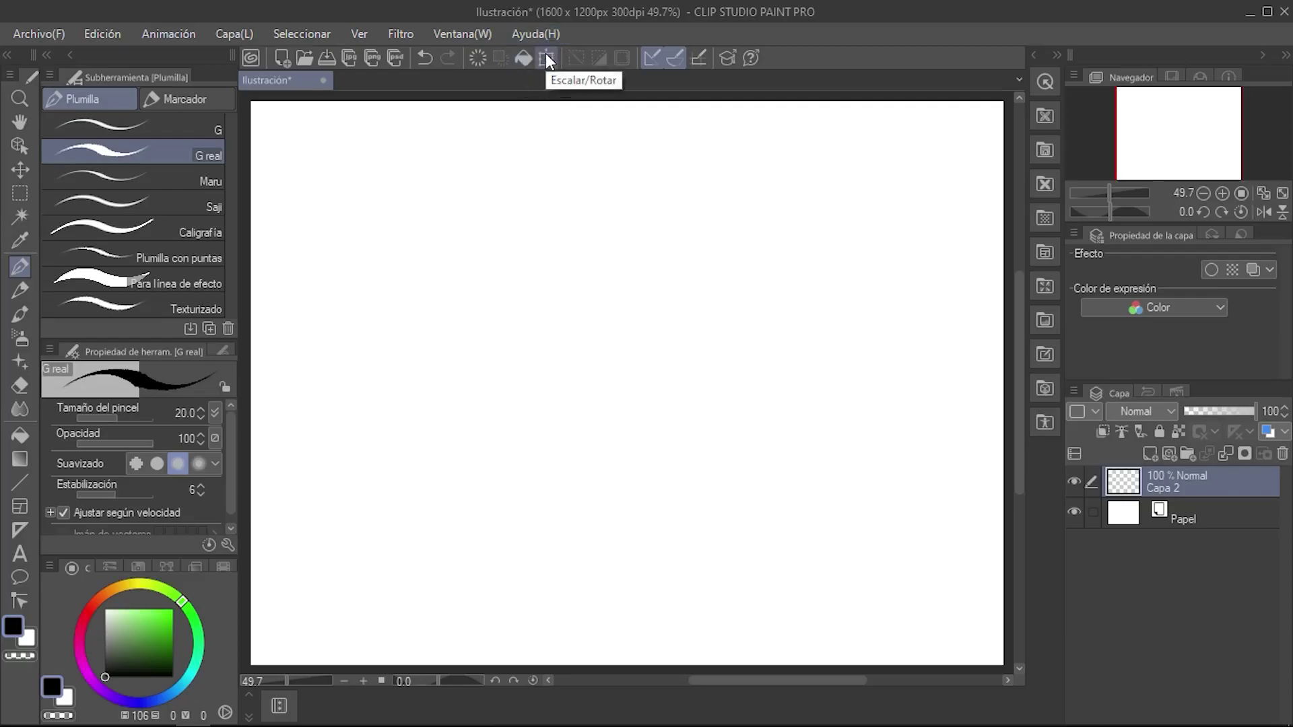
# Draw a diagonal pen stroke on Capa 2, start Scale/Rotate on it, and cancel the transformation.
pyautogui.moveTo(471, 217); pyautogui.dragTo(614, 406)
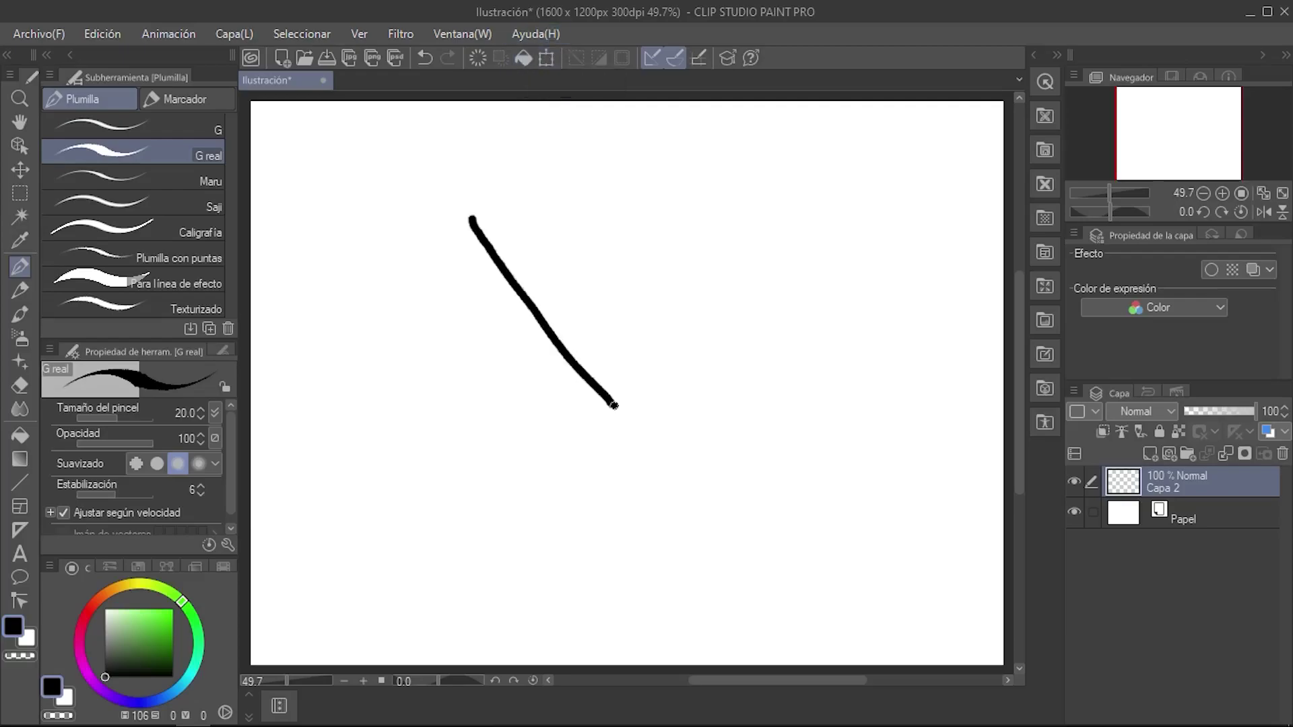
pyautogui.click(541, 63)
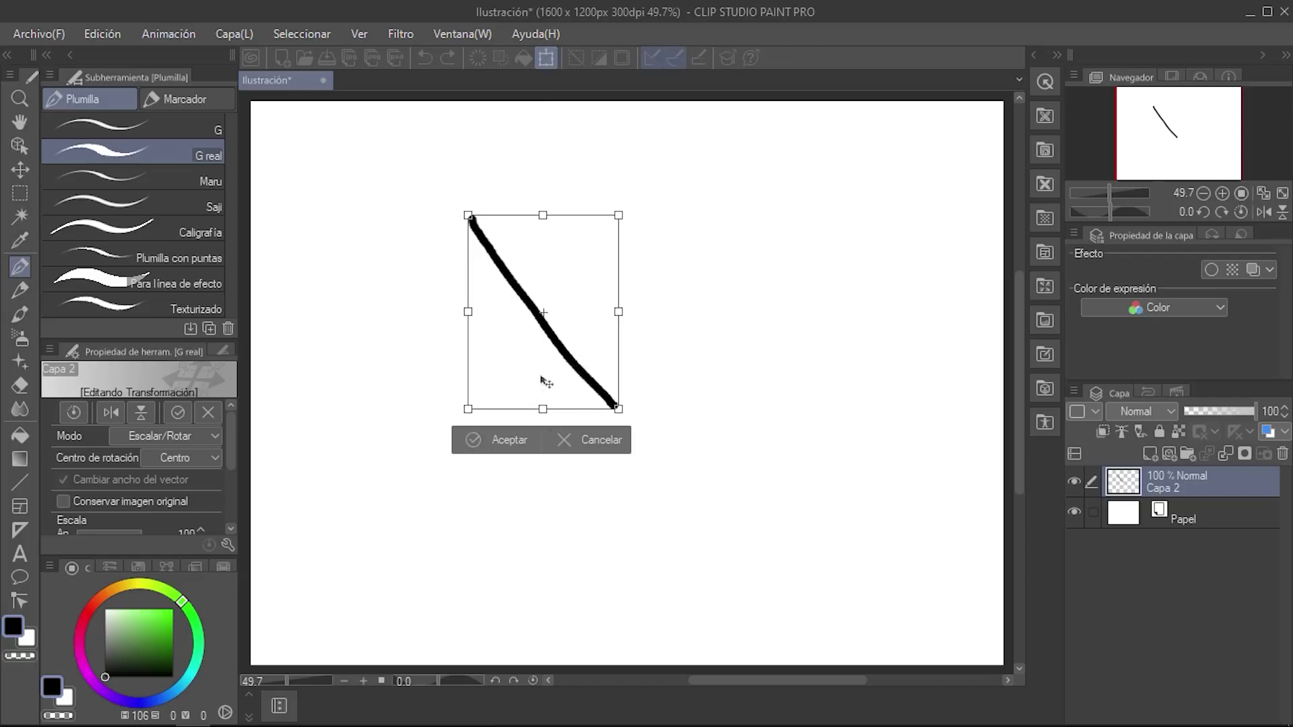
pyautogui.click(593, 442)
# Draw two more G real pen strokes beside the diagonal one, try rotating all three with Scale/Rotate, and cancel the transformation.
pyautogui.moveTo(576, 217); pyautogui.dragTo(631, 317)
pyautogui.moveTo(719, 198); pyautogui.dragTo(714, 370)
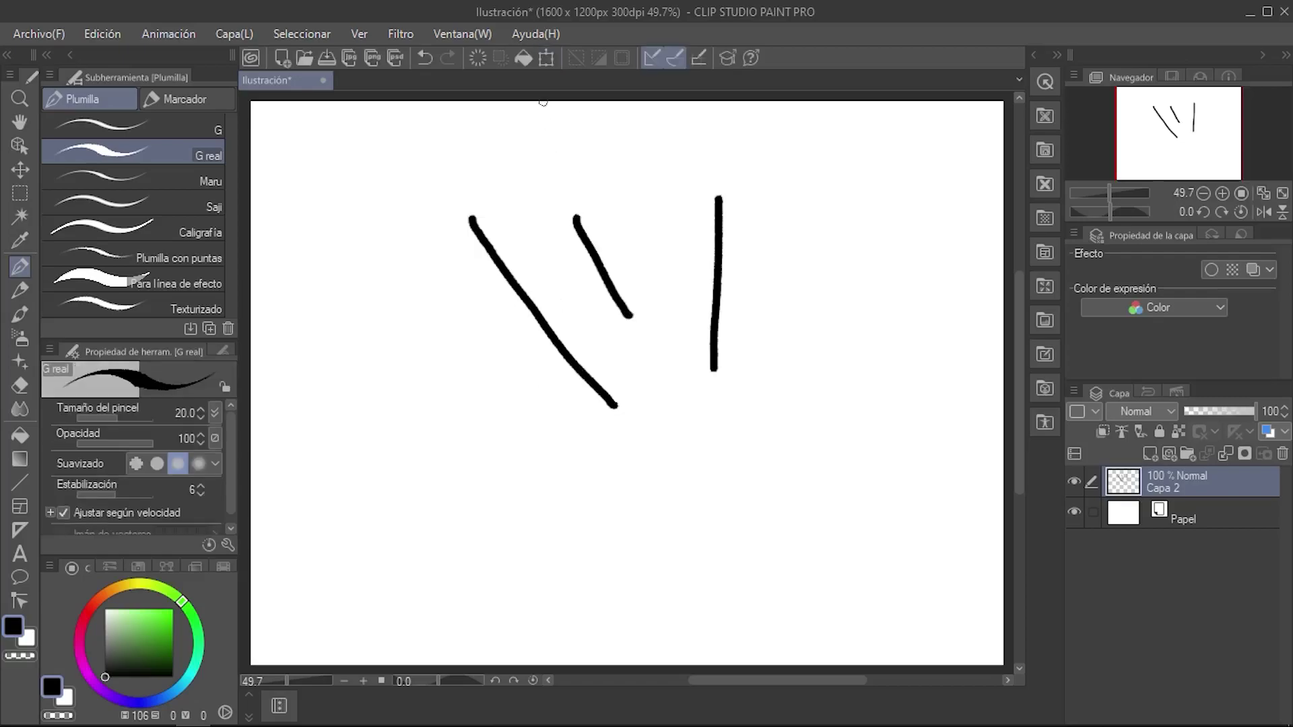
pyautogui.click(545, 61)
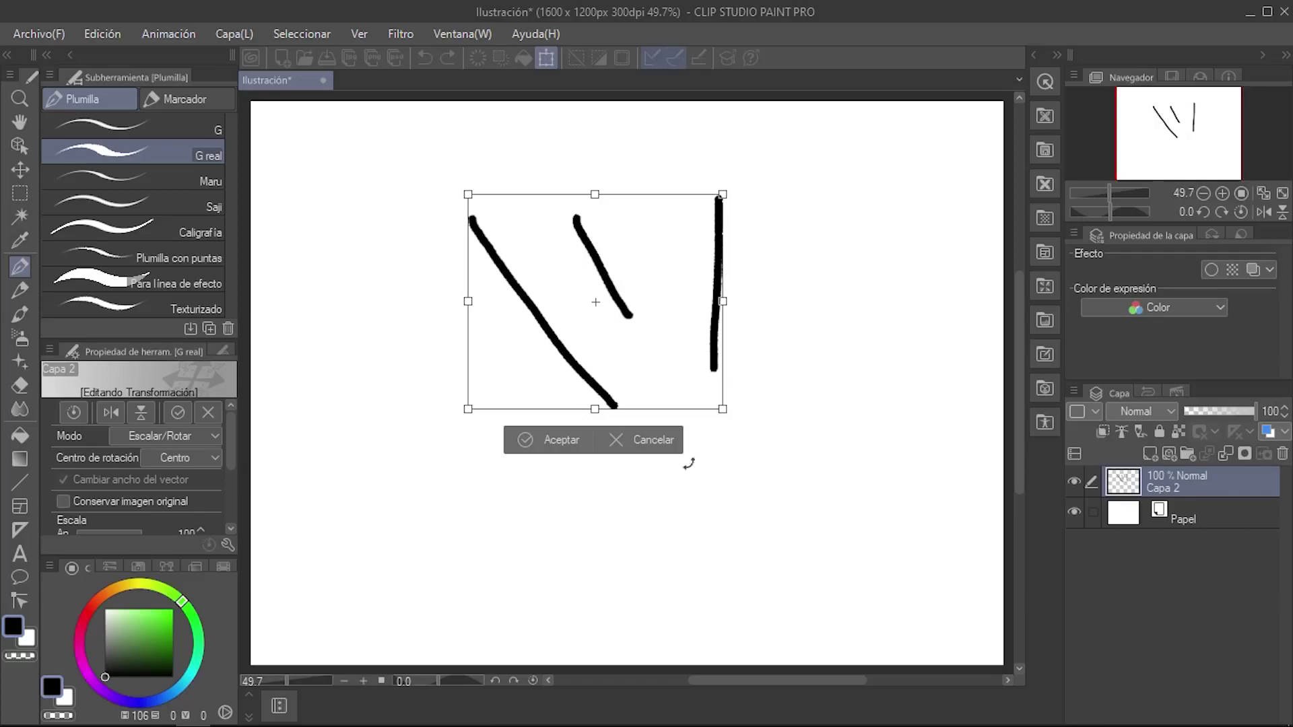
pyautogui.moveTo(712, 404)
pyautogui.mouseDown()
pyautogui.moveTo(808, 528)
pyautogui.moveTo(664, 381)
pyautogui.moveTo(668, 366)
pyautogui.moveTo(684, 378)
pyautogui.moveTo(626, 424)
pyautogui.moveTo(719, 418)
pyautogui.moveTo(710, 433)
pyautogui.moveTo(580, 453)
pyautogui.mouseUp()
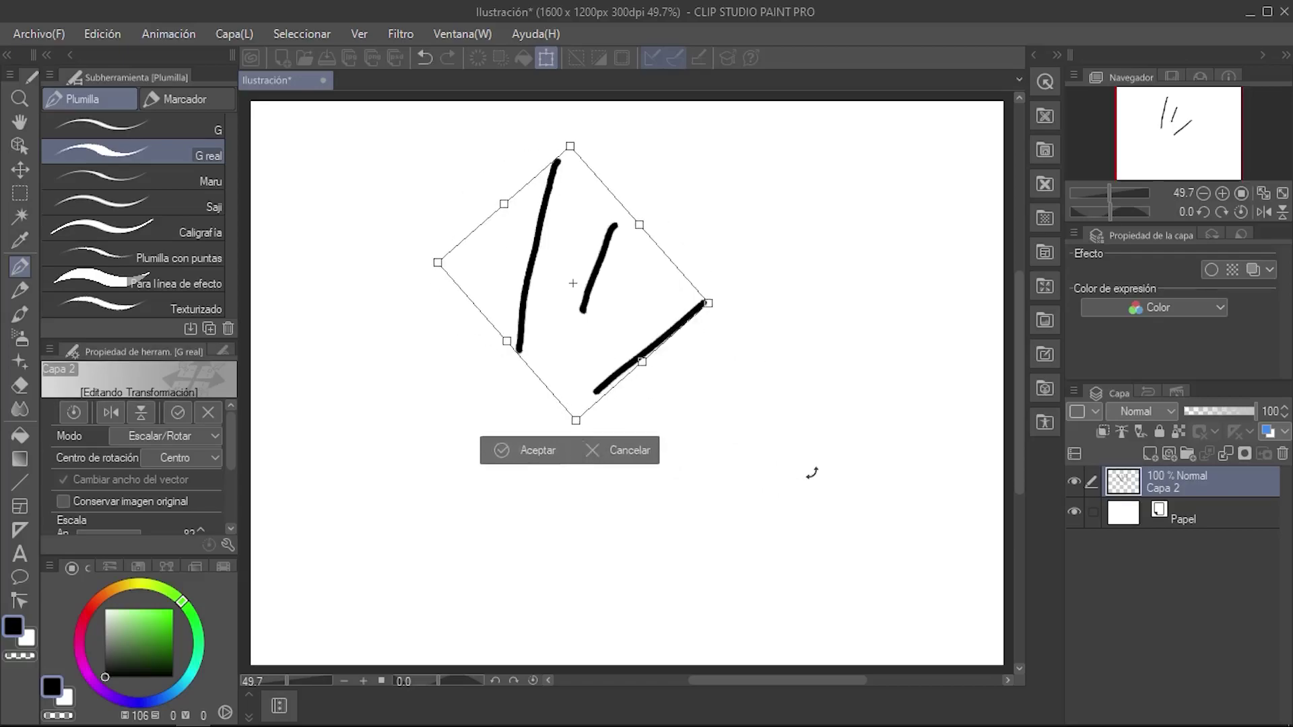
pyautogui.click(633, 457)
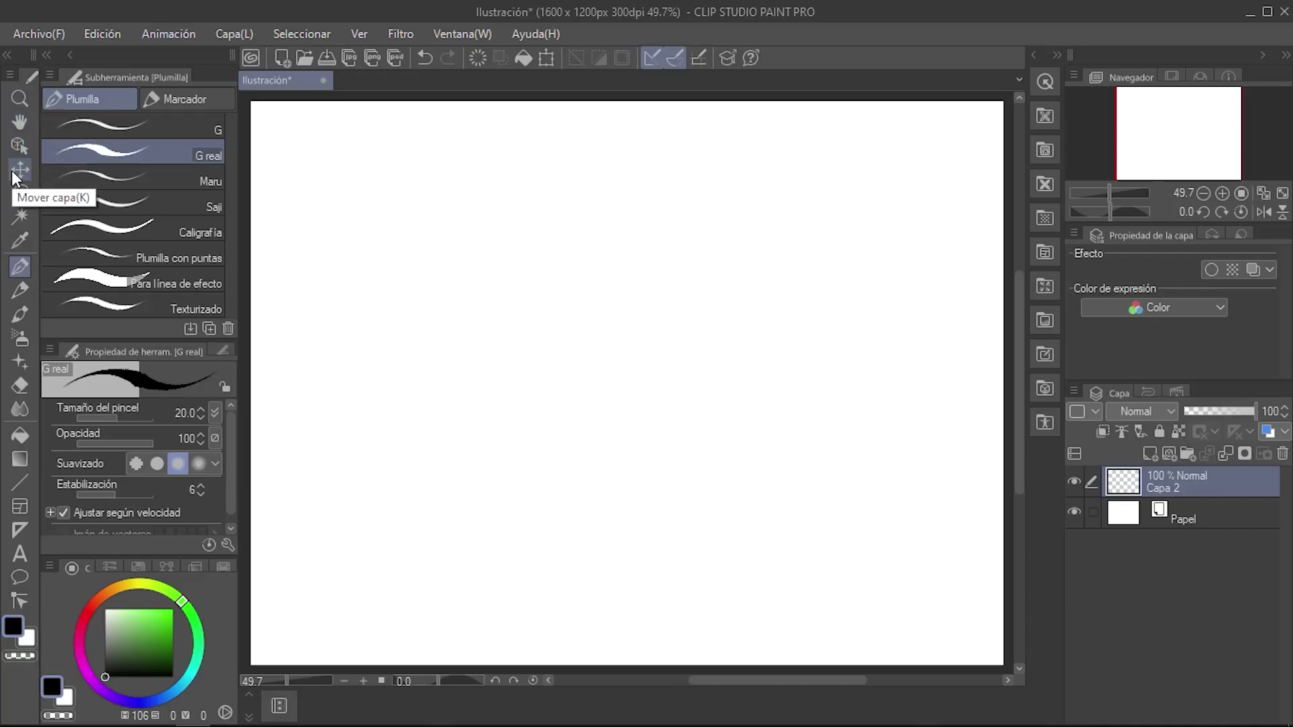
# Draw four diagonal G real pen strokes on Capa 2 and shift them slightly up and left with the Mover capa tool.
pyautogui.moveTo(479, 240); pyautogui.dragTo(578, 373)
pyautogui.moveTo(521, 233); pyautogui.dragTo(617, 360)
pyautogui.moveTo(587, 234); pyautogui.dragTo(671, 360)
pyautogui.moveTo(649, 217); pyautogui.dragTo(697, 328)
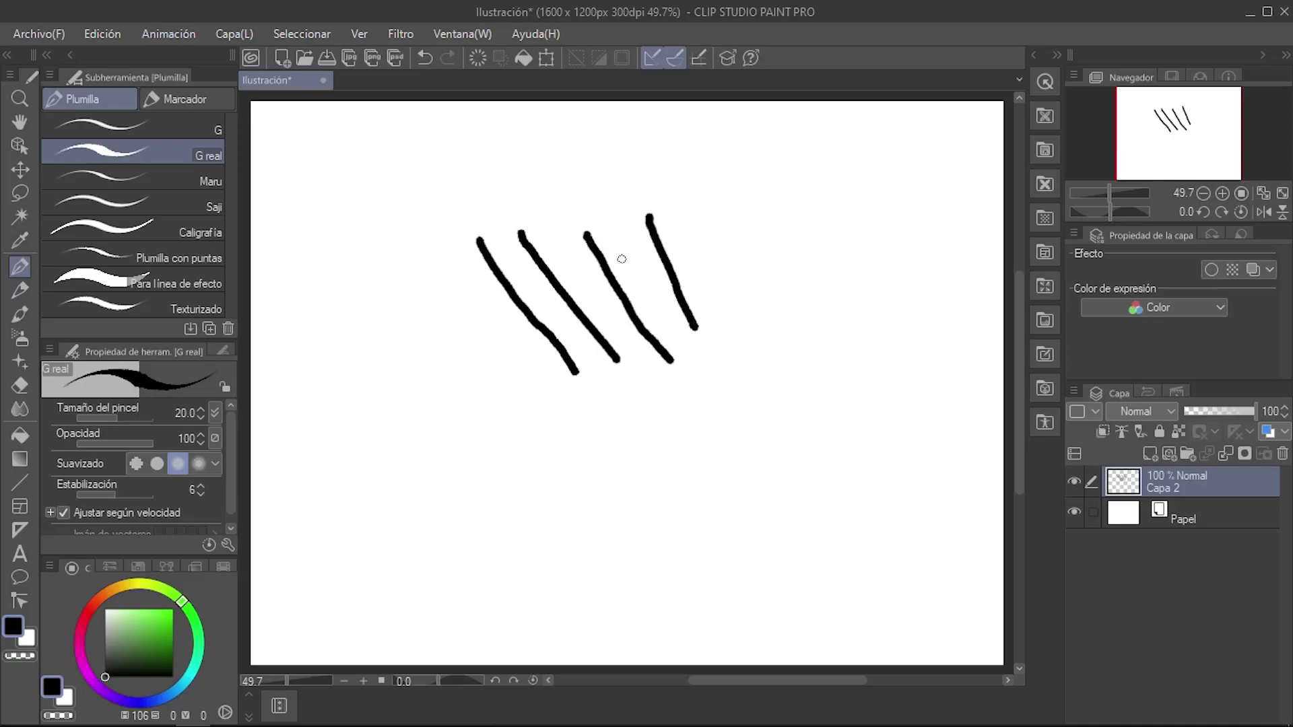
pyautogui.click(19, 173)
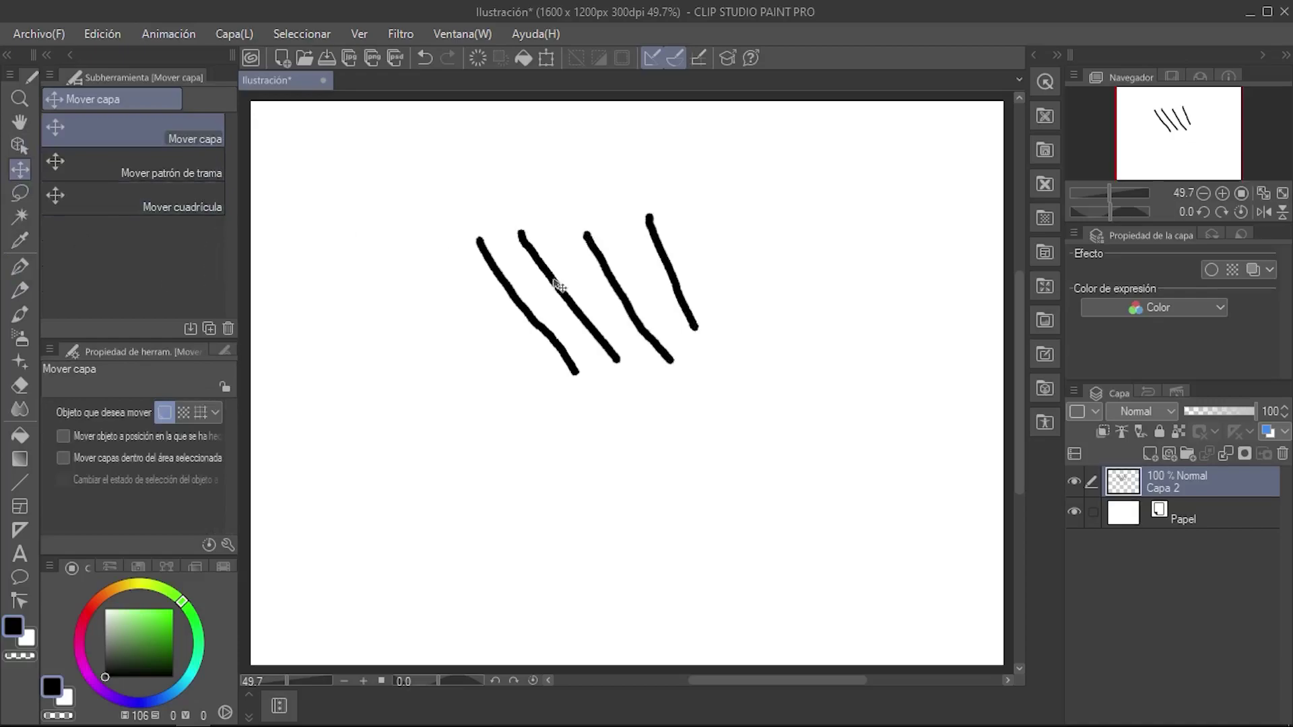
pyautogui.moveTo(514, 344)
pyautogui.mouseDown()
pyautogui.moveTo(485, 456)
pyautogui.moveTo(413, 285)
pyautogui.moveTo(704, 412)
pyautogui.moveTo(474, 503)
pyautogui.moveTo(455, 431)
pyautogui.moveTo(590, 416)
pyautogui.moveTo(422, 315)
pyautogui.moveTo(606, 382)
pyautogui.moveTo(474, 332)
pyautogui.moveTo(529, 404)
pyautogui.moveTo(502, 369)
pyautogui.moveTo(510, 435)
pyautogui.moveTo(422, 338)
pyautogui.moveTo(633, 407)
pyautogui.moveTo(523, 328)
pyautogui.mouseUp()
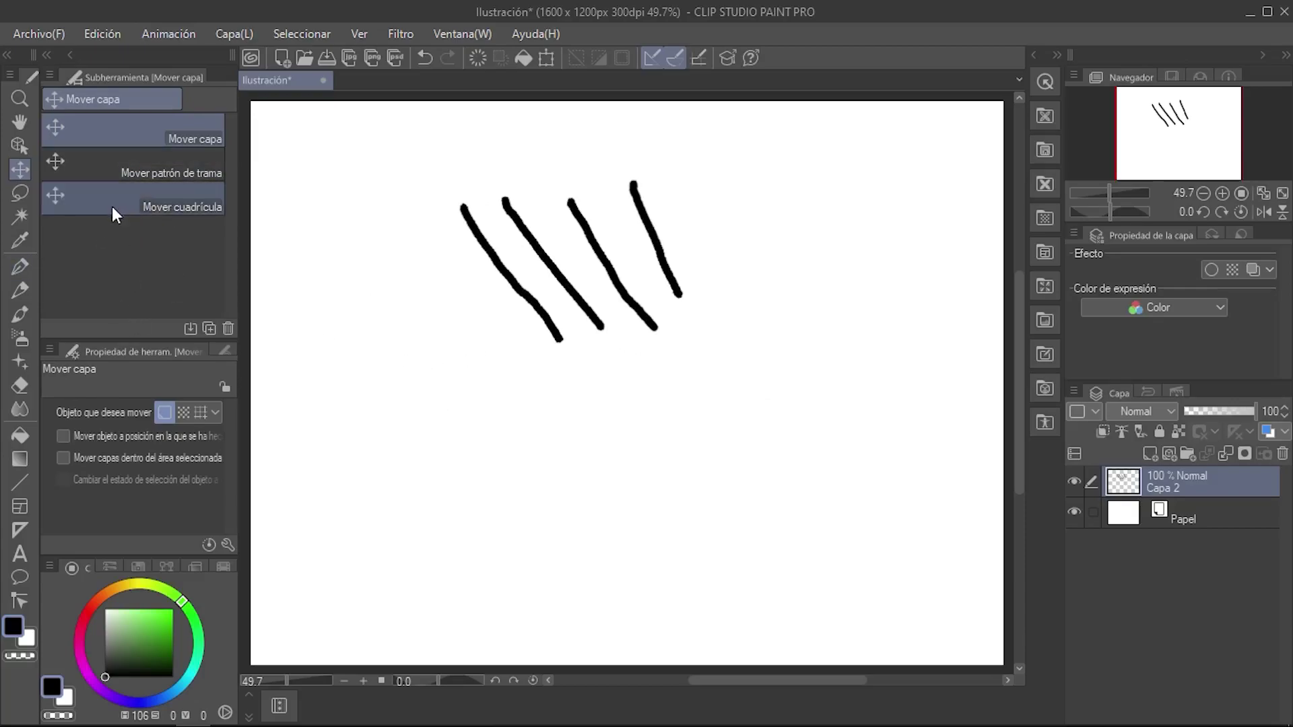
# Enclose the four strokes in a selection using the Rectángulo selection subtool.
pyautogui.click(19, 194)
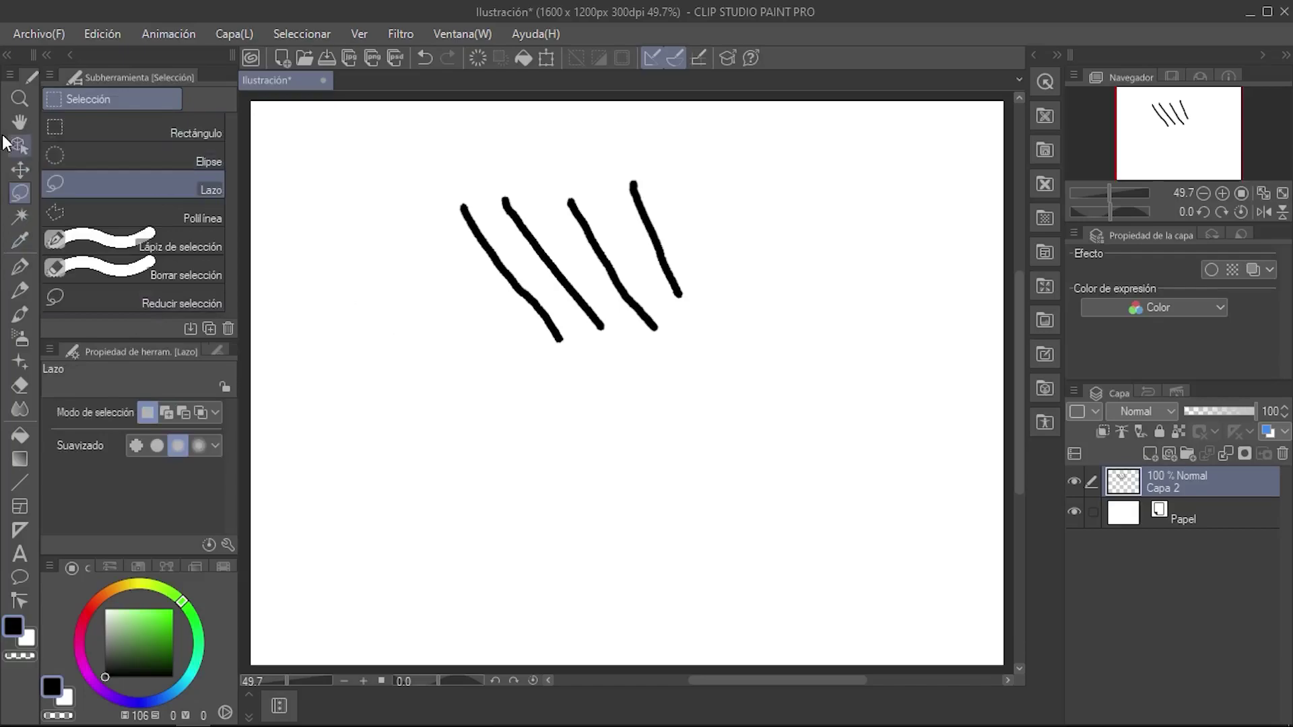
pyautogui.click(74, 128)
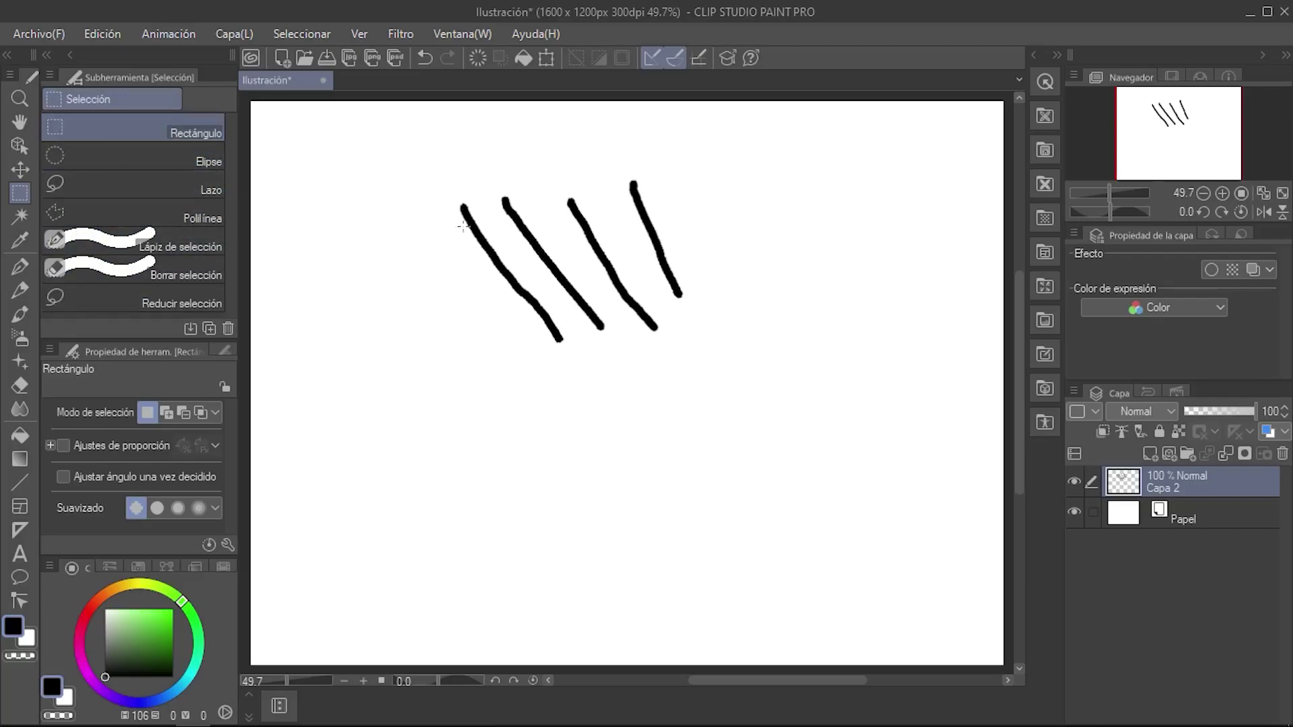
pyautogui.moveTo(410, 146); pyautogui.dragTo(779, 405)
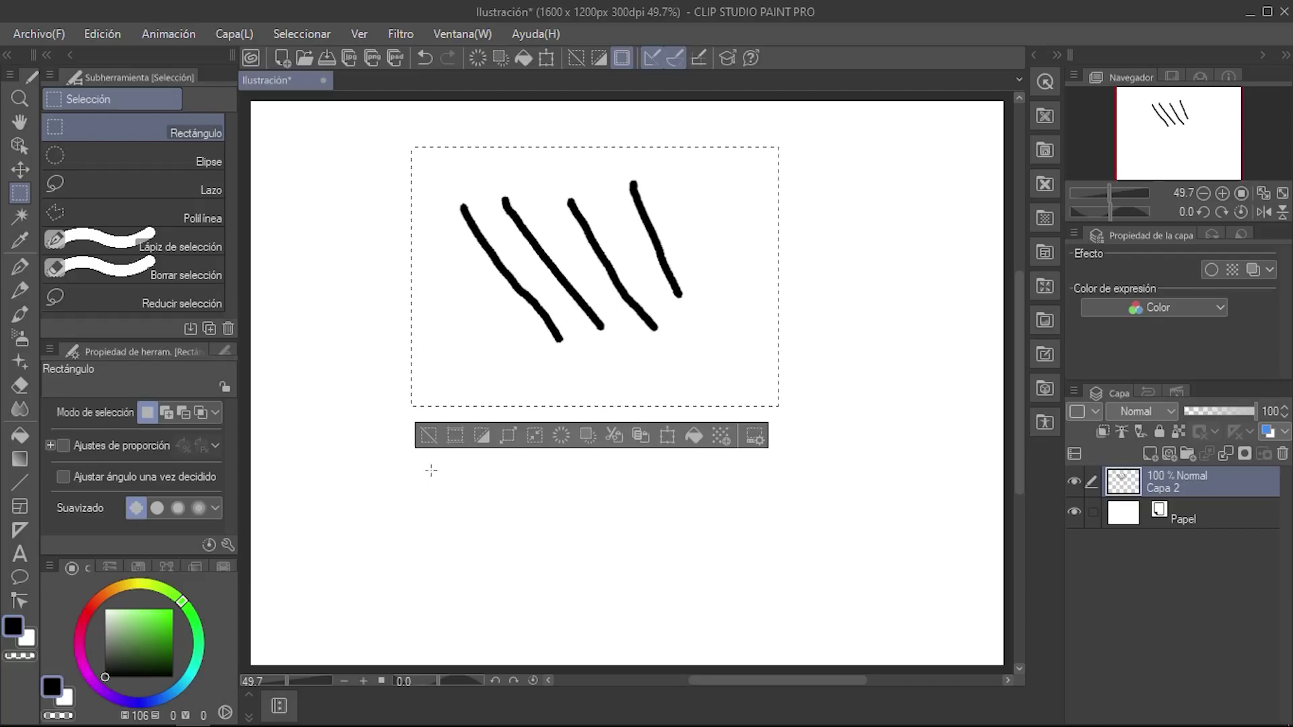
# Deselect the rectangular area and clear all strokes from Capa 2.
pyautogui.click(425, 438)
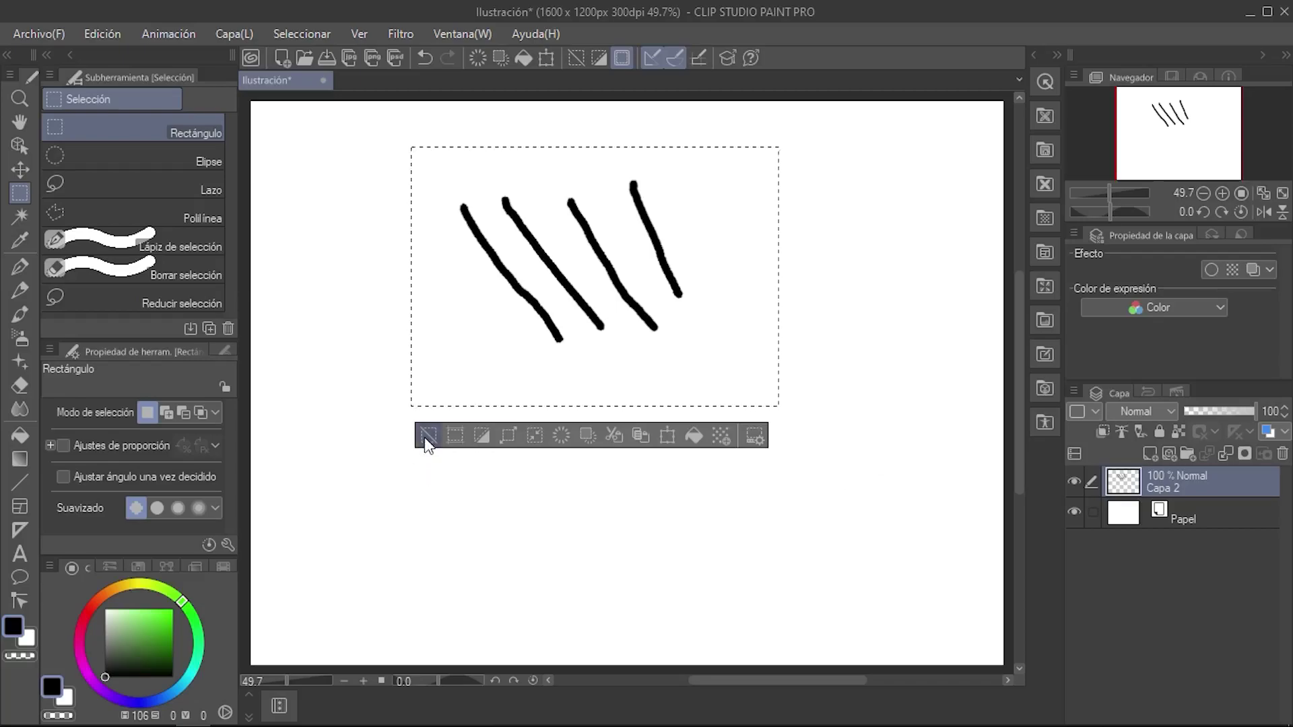
pyautogui.click(480, 58)
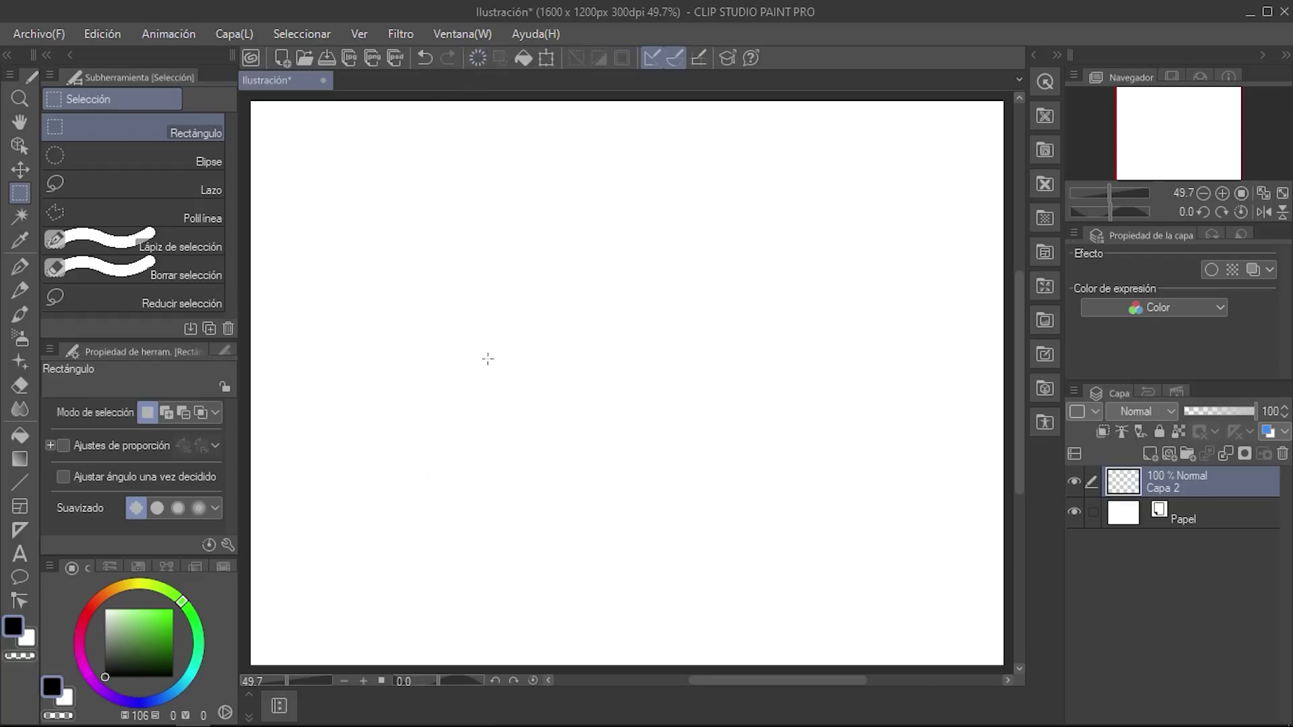
# Review the automatic selection and eyedropper subtools and the G real pen's brush size settings.
pyautogui.click(20, 217)
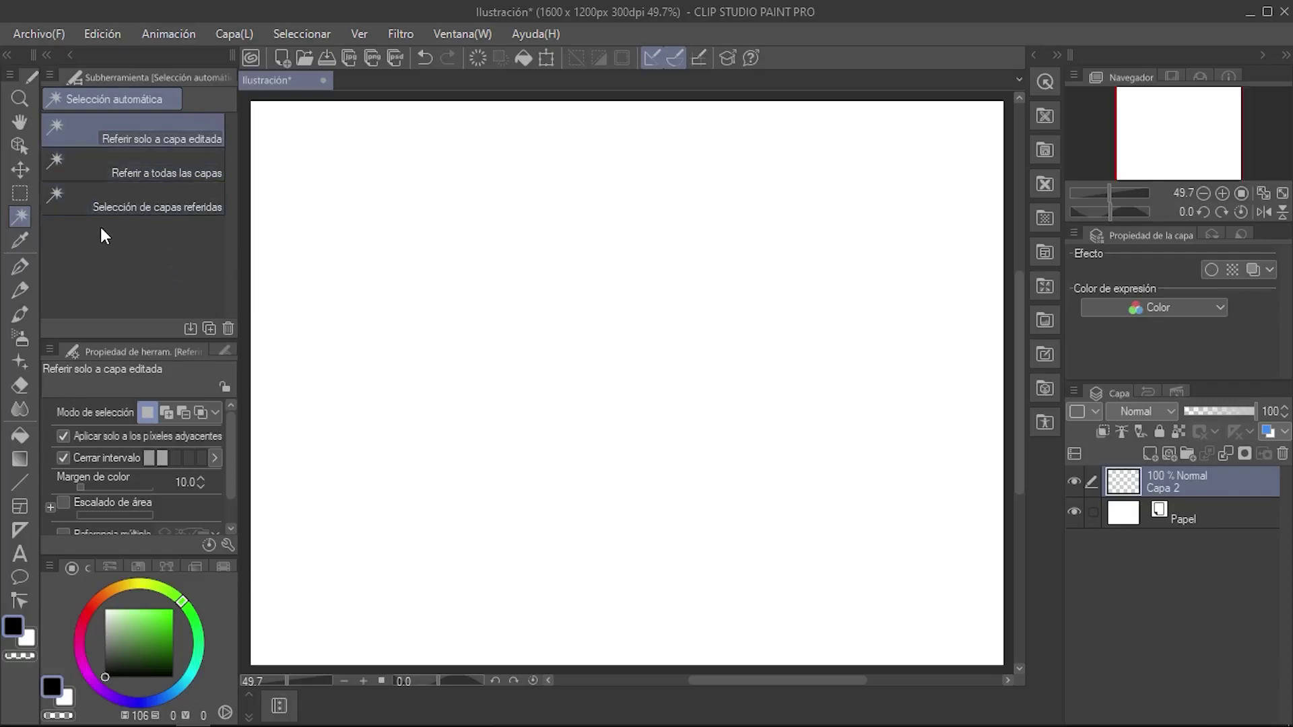
pyautogui.click(15, 242)
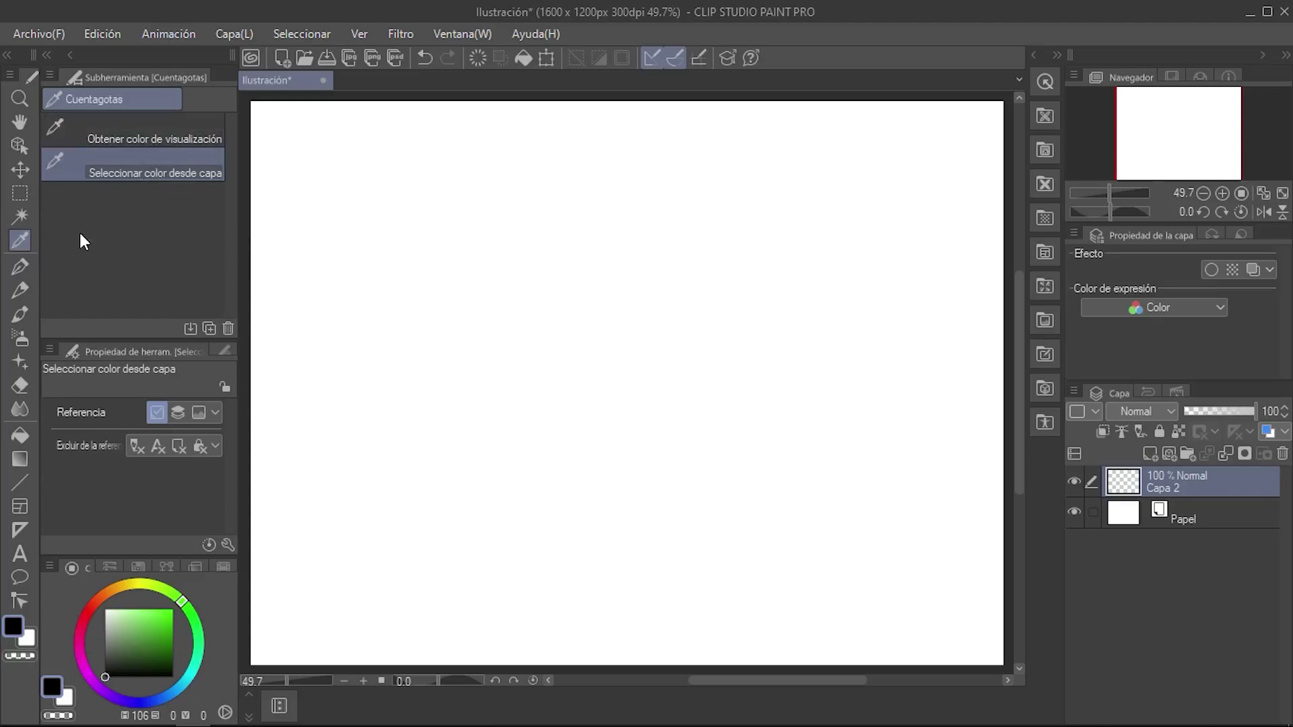
pyautogui.click(19, 268)
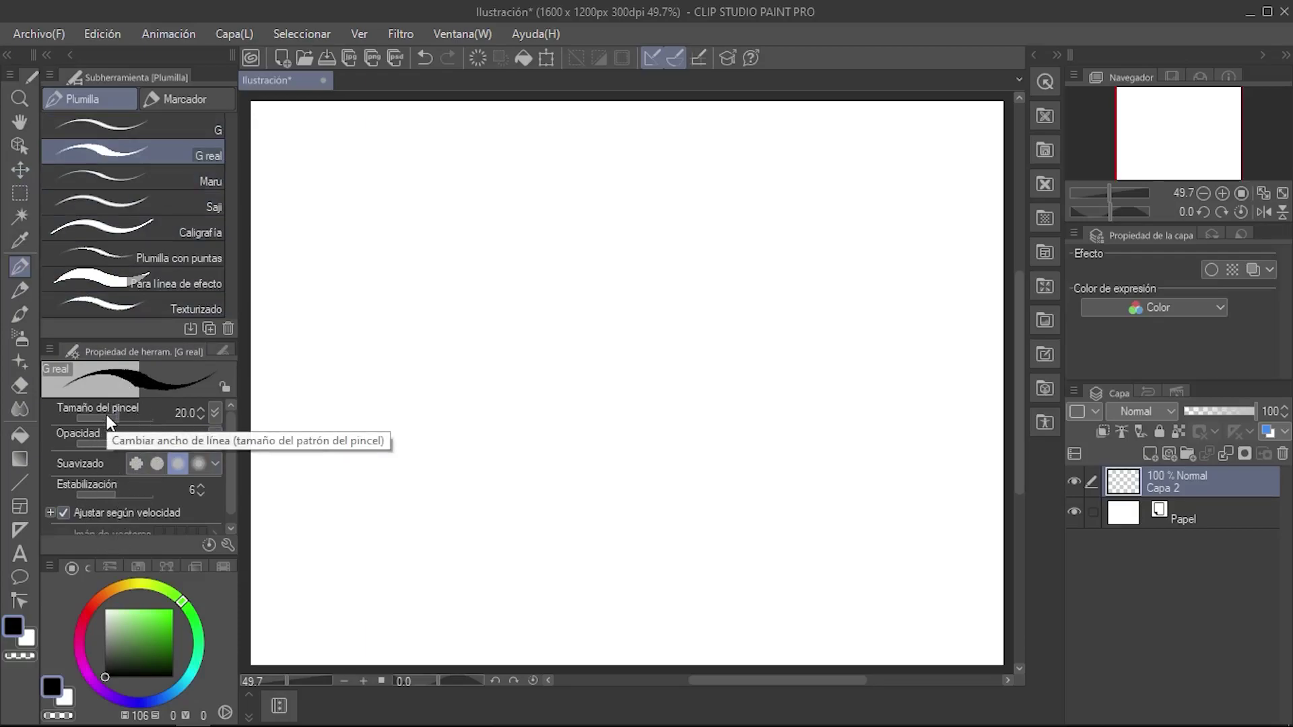
pyautogui.click(215, 412)
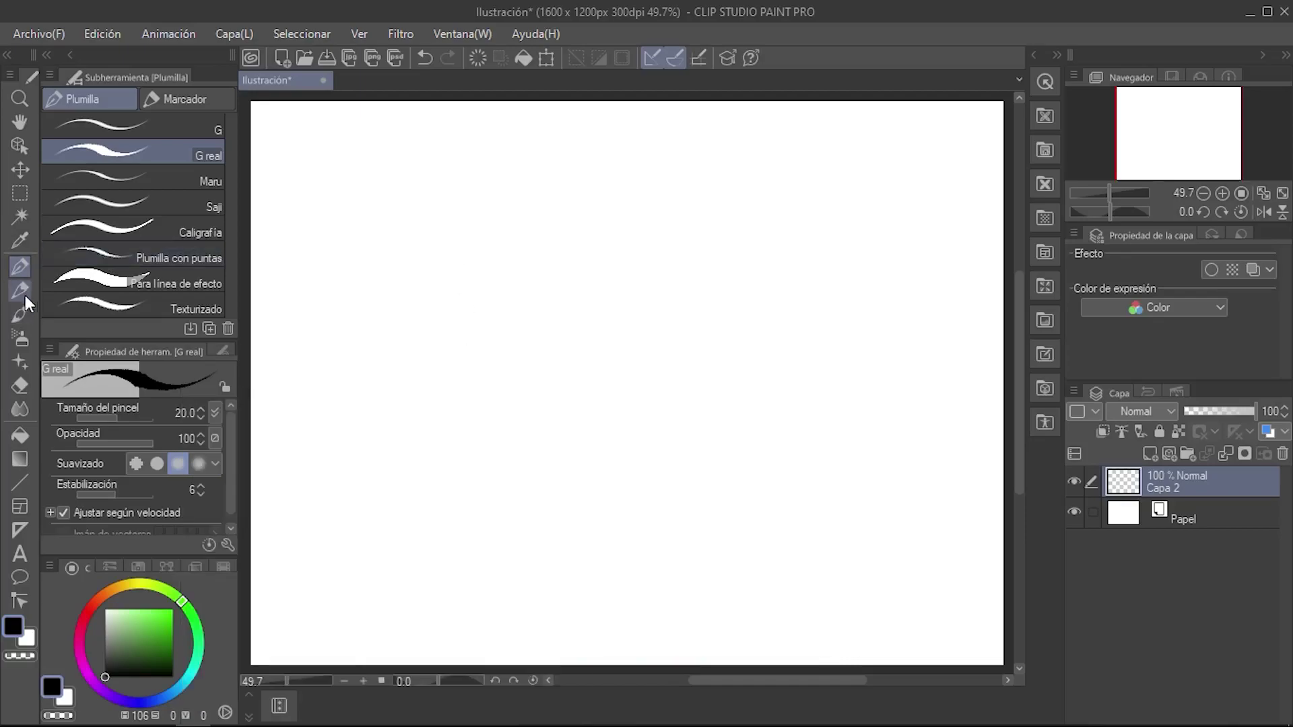
# Review the subtools of the pencil, brush, airbrush, decoration, eraser and color blending tools.
pyautogui.click(18, 291)
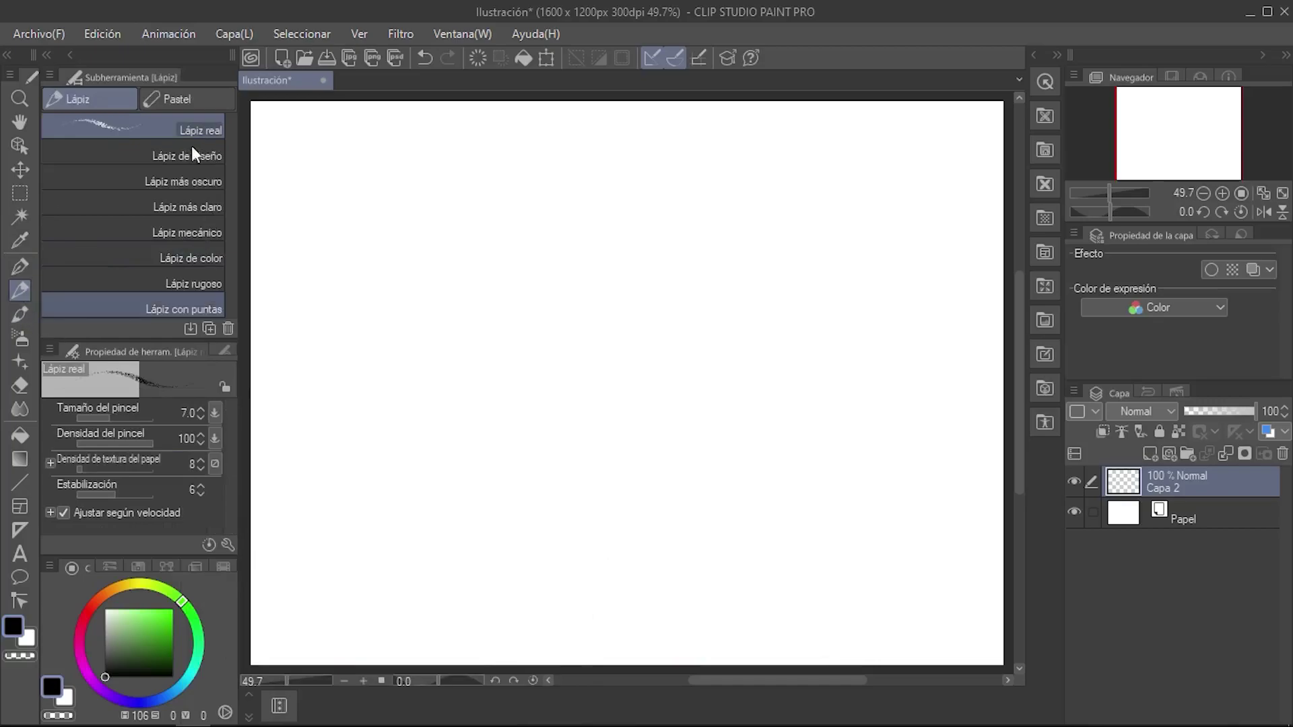
pyautogui.click(19, 311)
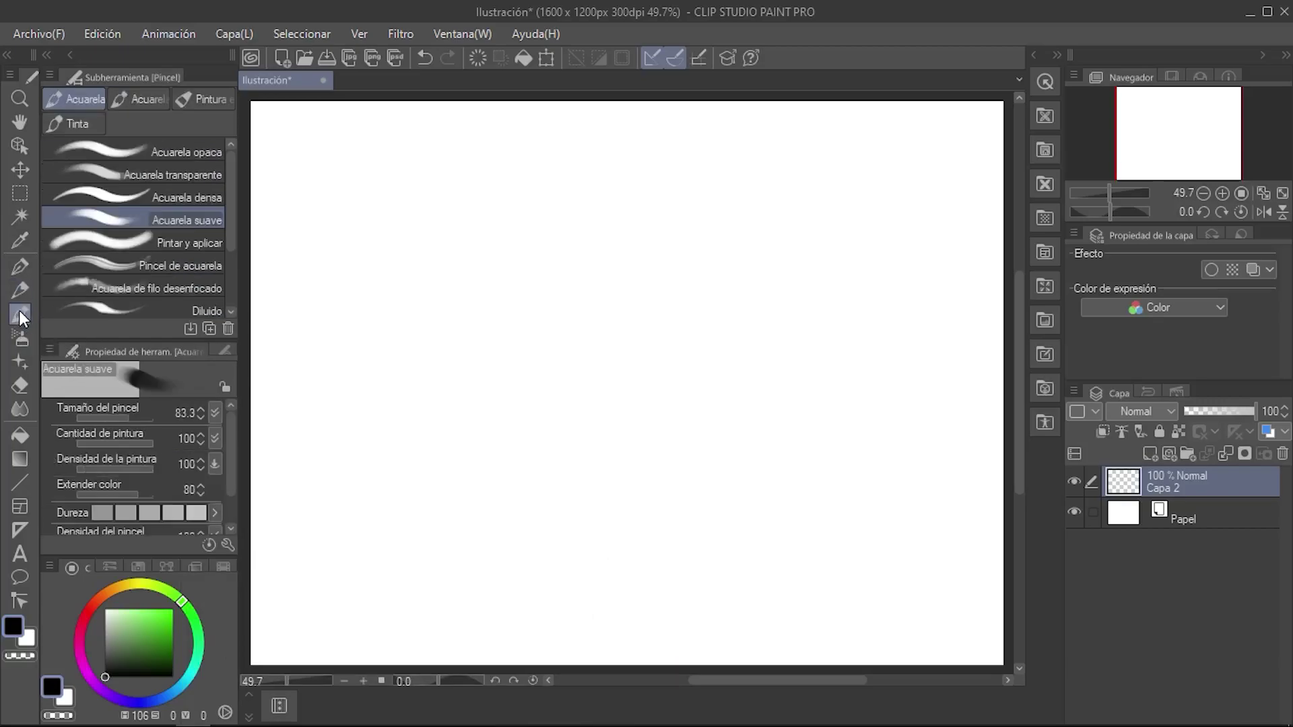
pyautogui.click(21, 336)
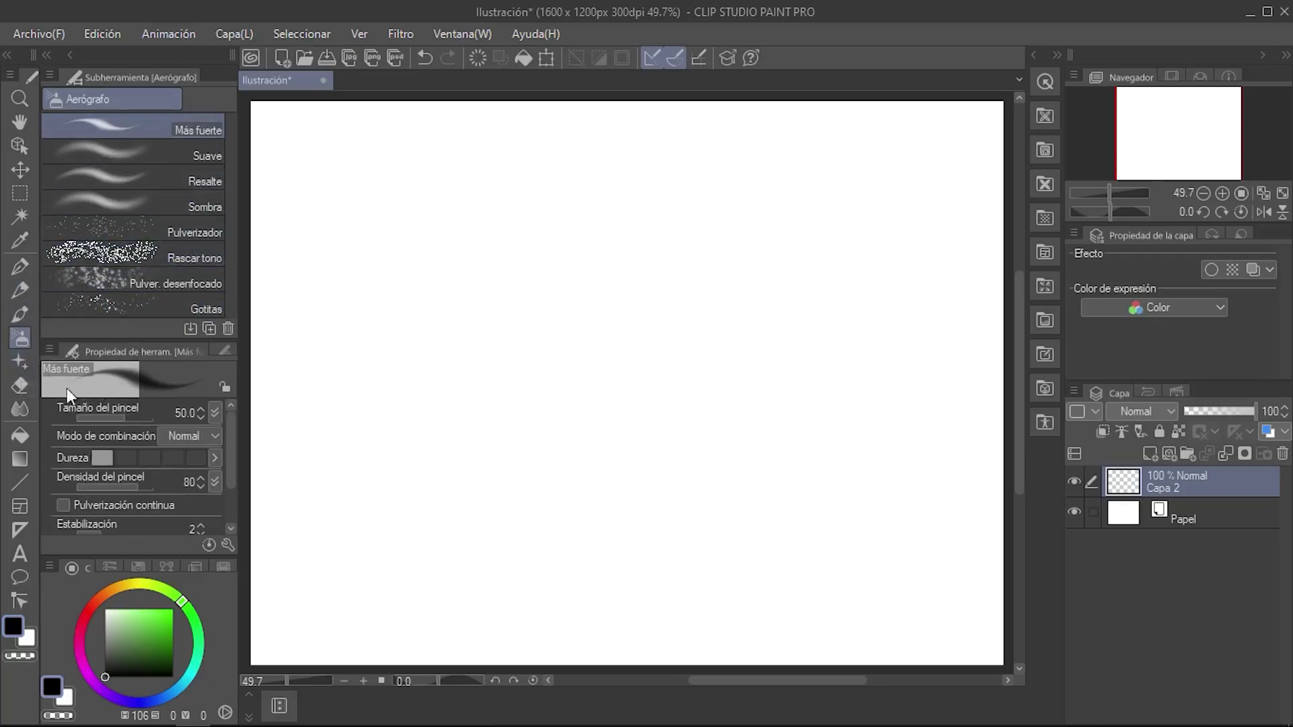
pyautogui.click(17, 360)
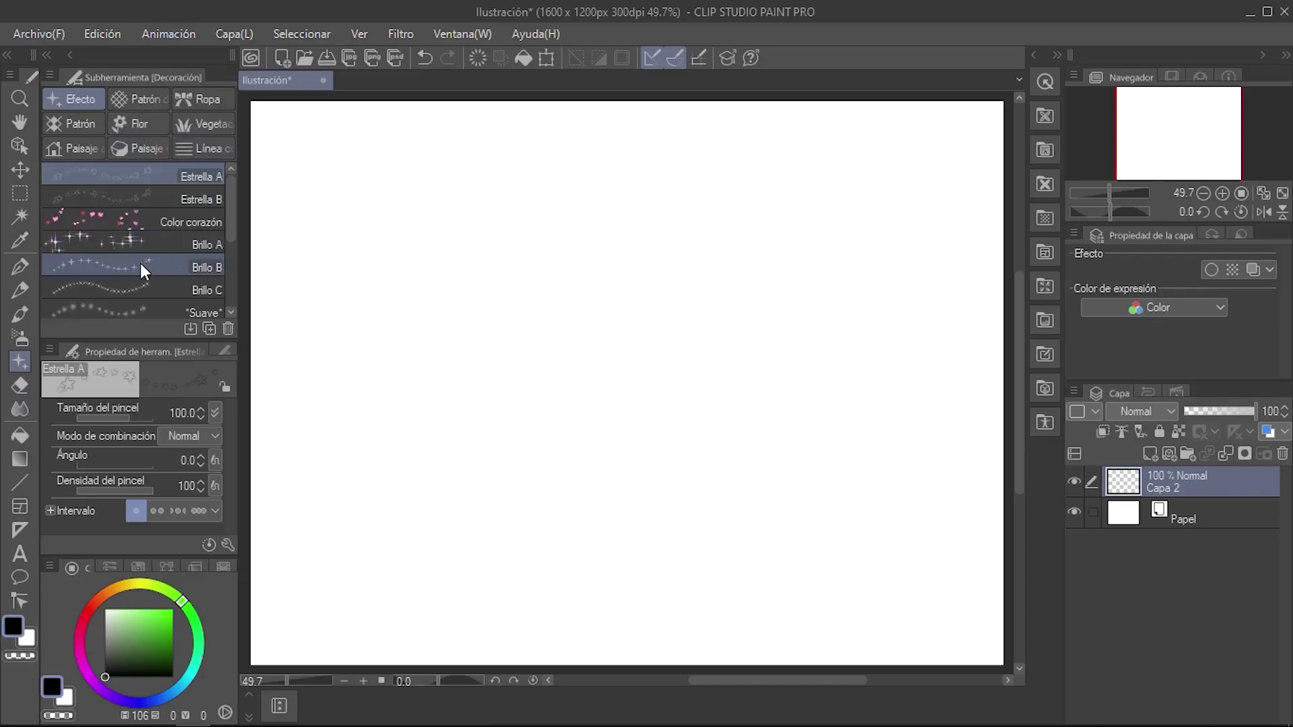
pyautogui.click(19, 388)
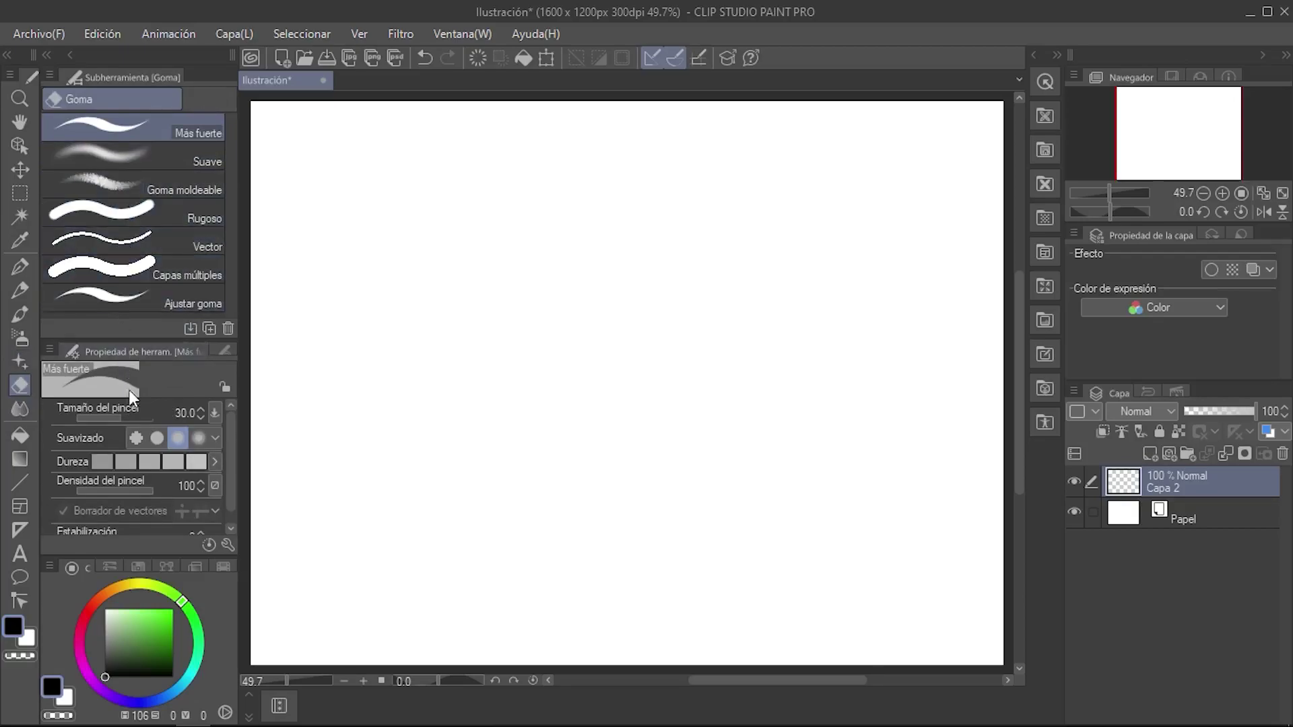
pyautogui.click(23, 408)
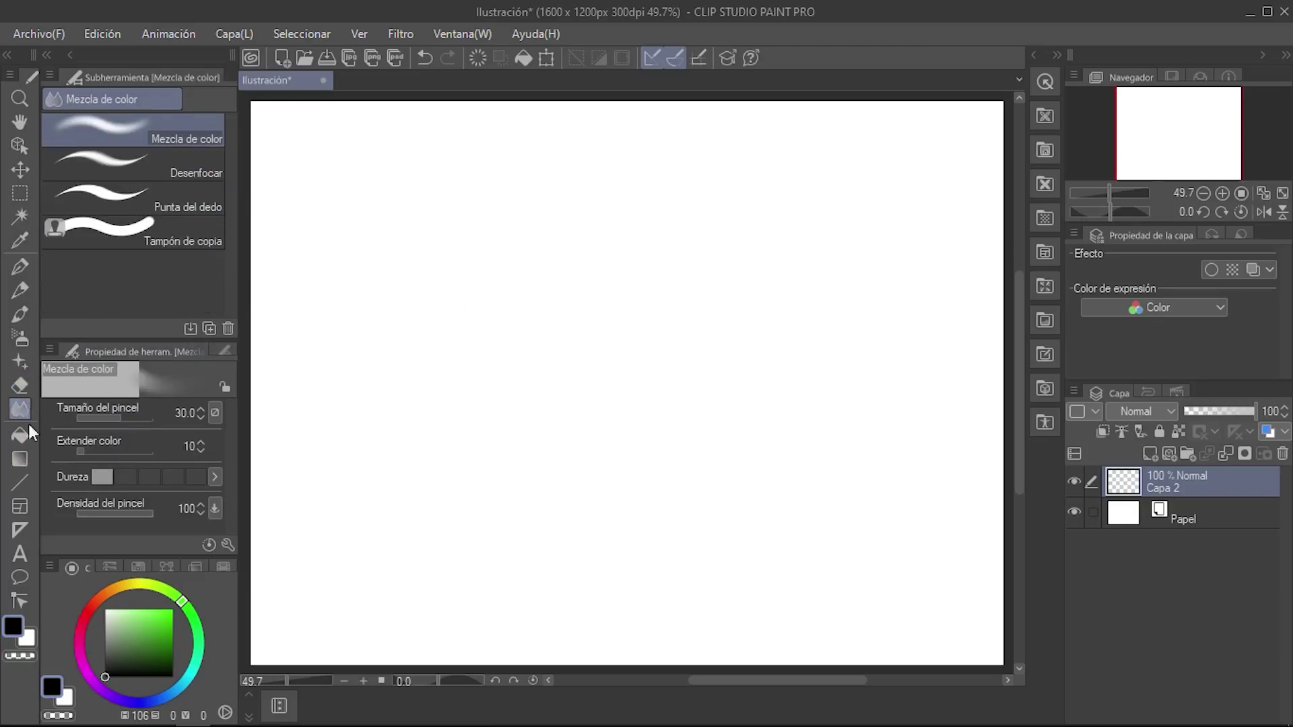
# Review the gradient and figure subtools, and switch back to the G real pen.
pyautogui.click(20, 459)
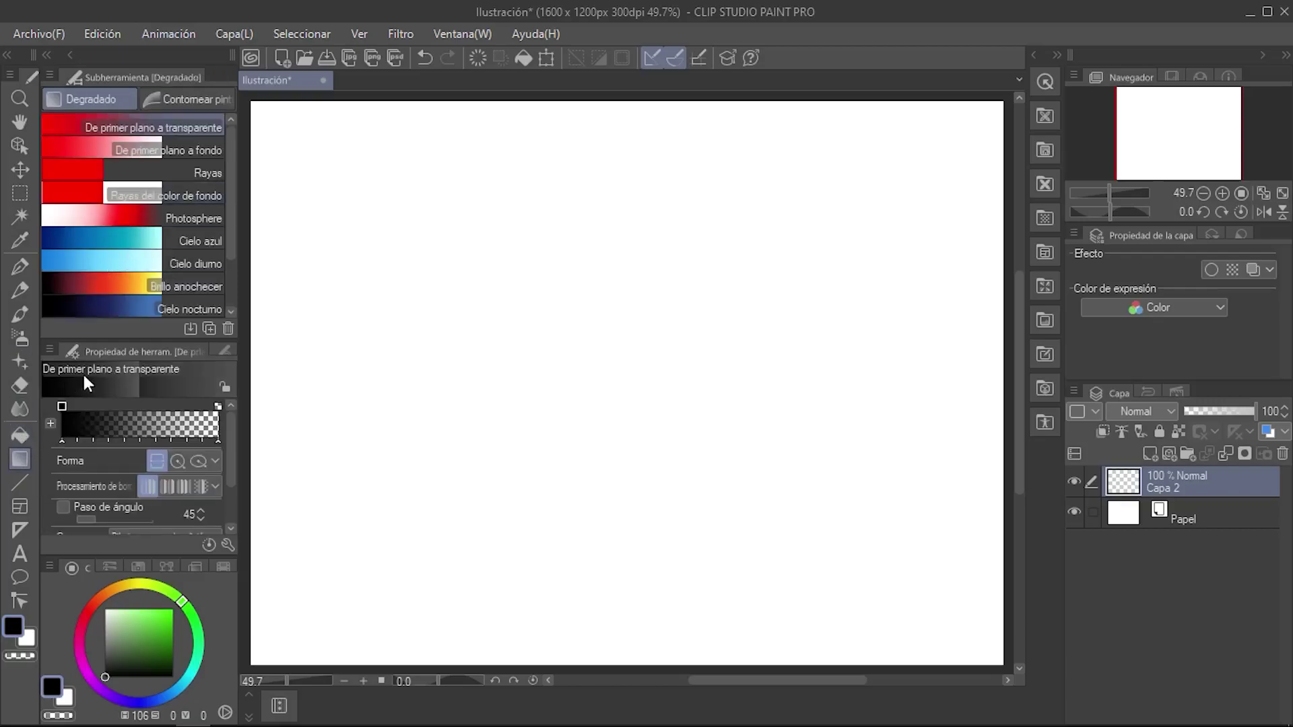
pyautogui.click(19, 483)
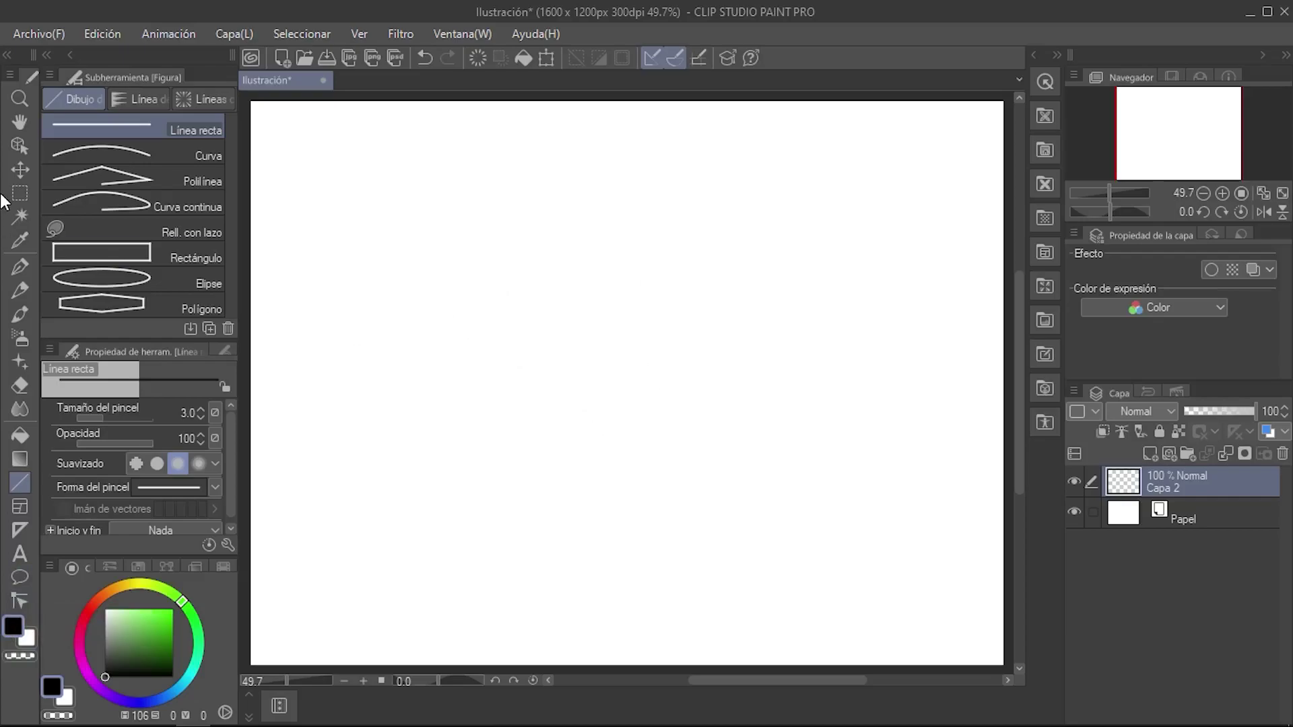
pyautogui.click(18, 269)
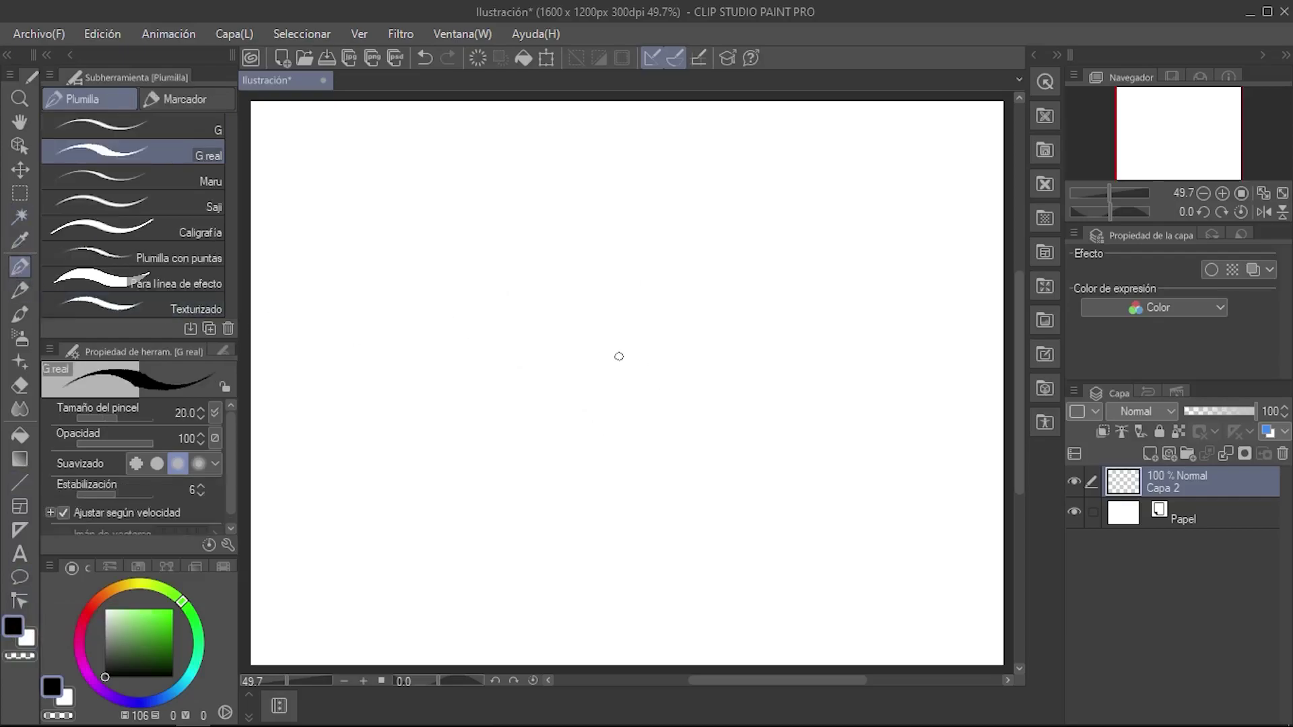